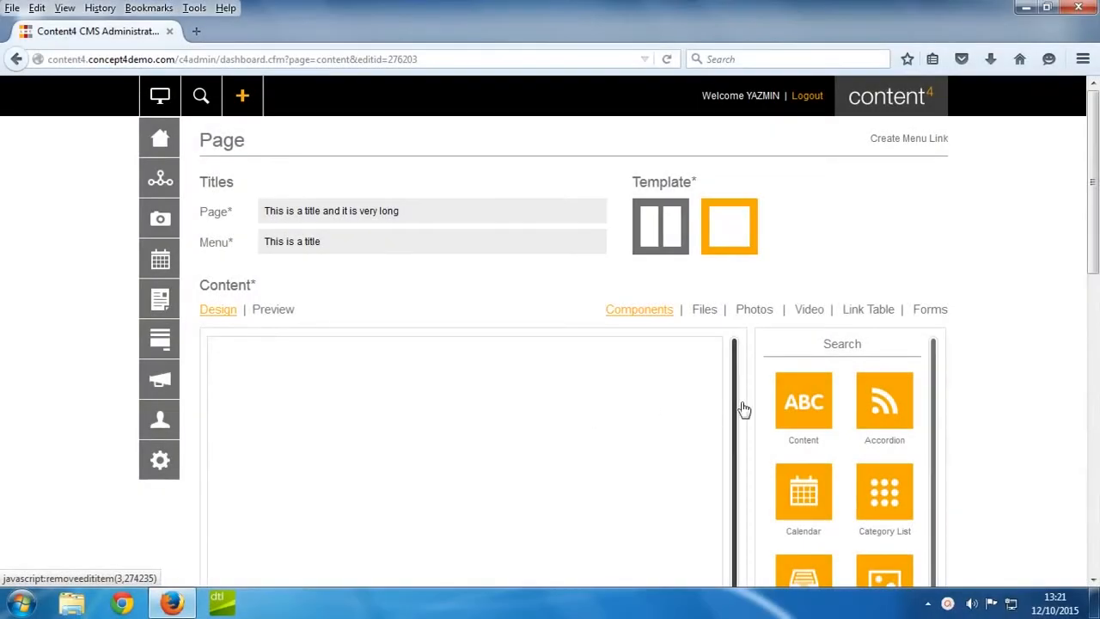
Add a Content component to the page's empty design area and paste the Lorem ipsum paragraph into its text editor.
{"action": "left_click_drag", "start_coordinate": [782, 400], "coordinate": [579, 404]}
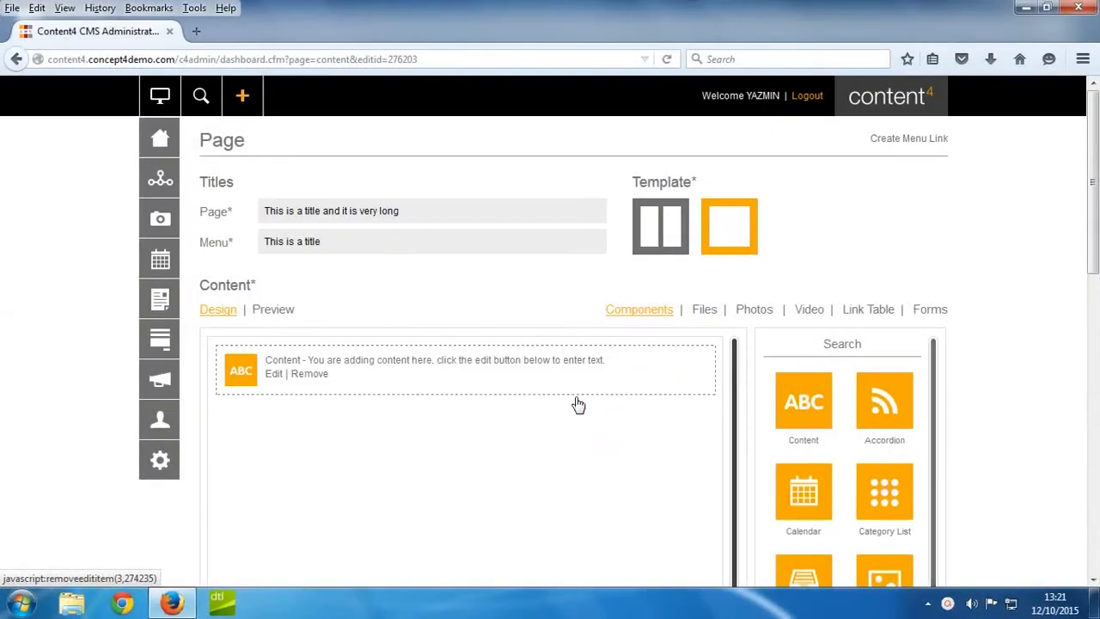
{"action": "left_click", "coordinate": [277, 376]}
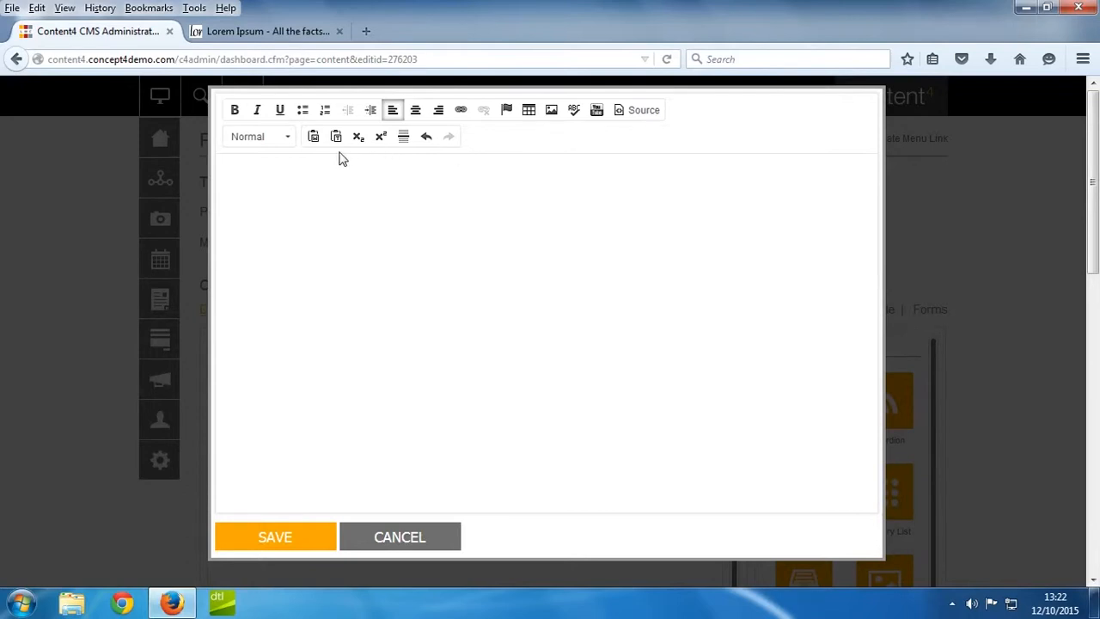
{"action": "right_click", "coordinate": [309, 178]}
{"action": "left_click", "coordinate": [333, 192]}
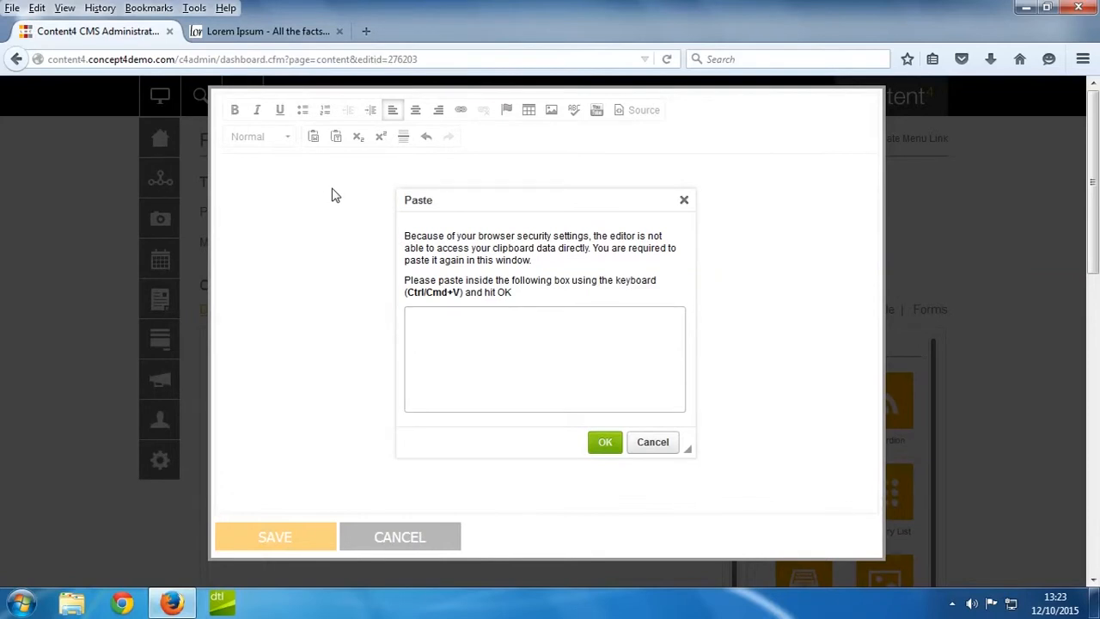
{"action": "key", "text": "ctrl+v"}
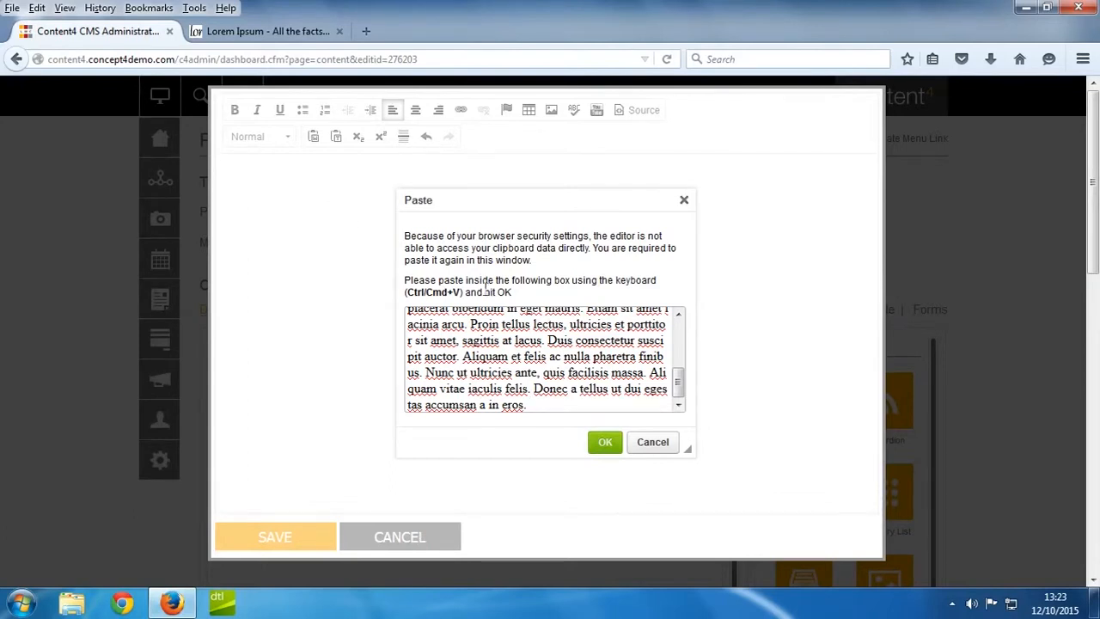
{"action": "left_click", "coordinate": [605, 442]}
Try bold, italic and underline on "Lorem ipsum dolor sit amet" and remove the formatting again.
{"action": "left_click_drag", "start_coordinate": [361, 178], "coordinate": [232, 179]}
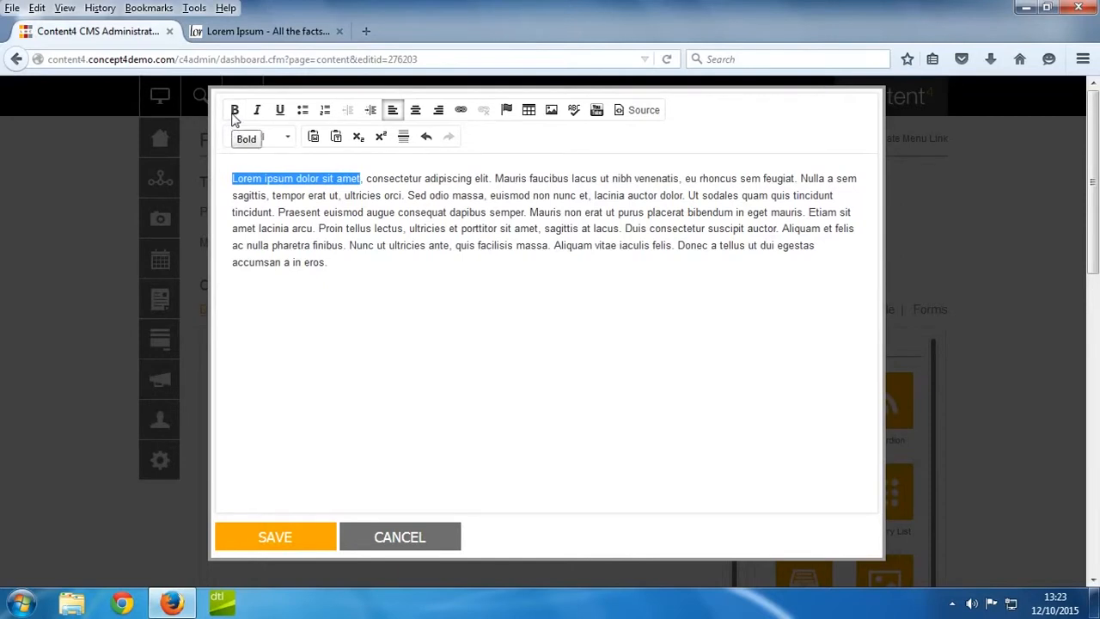
{"action": "left_click", "coordinate": [234, 114]}
{"action": "left_click", "coordinate": [256, 115]}
{"action": "left_click", "coordinate": [280, 114]}
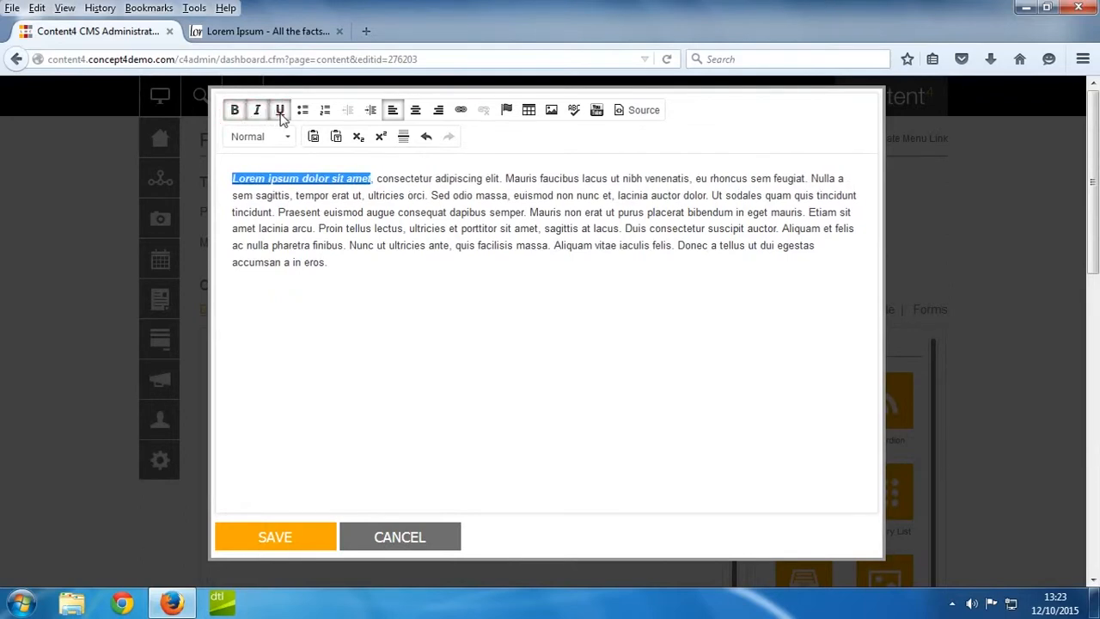
{"action": "left_click", "coordinate": [257, 114]}
{"action": "left_click", "coordinate": [242, 115]}
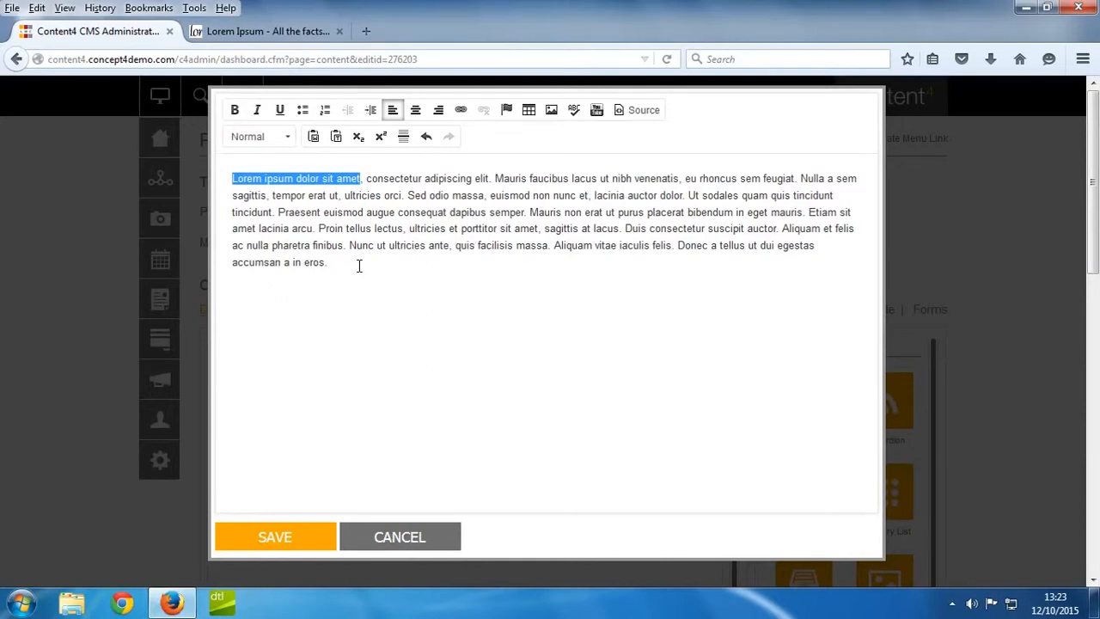
{"action": "left_click", "coordinate": [359, 265]}
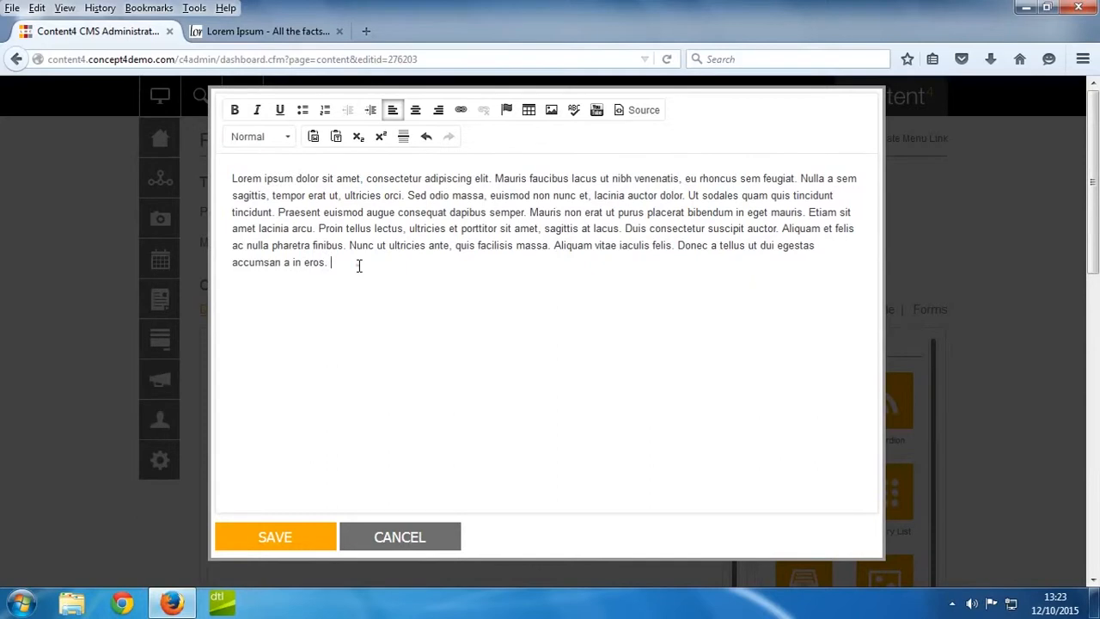
Split the paragraph into separate lines after "amet,", after "elit." and after "nibh v".
{"action": "left_click", "coordinate": [364, 179]}
{"action": "key", "text": "Return"}
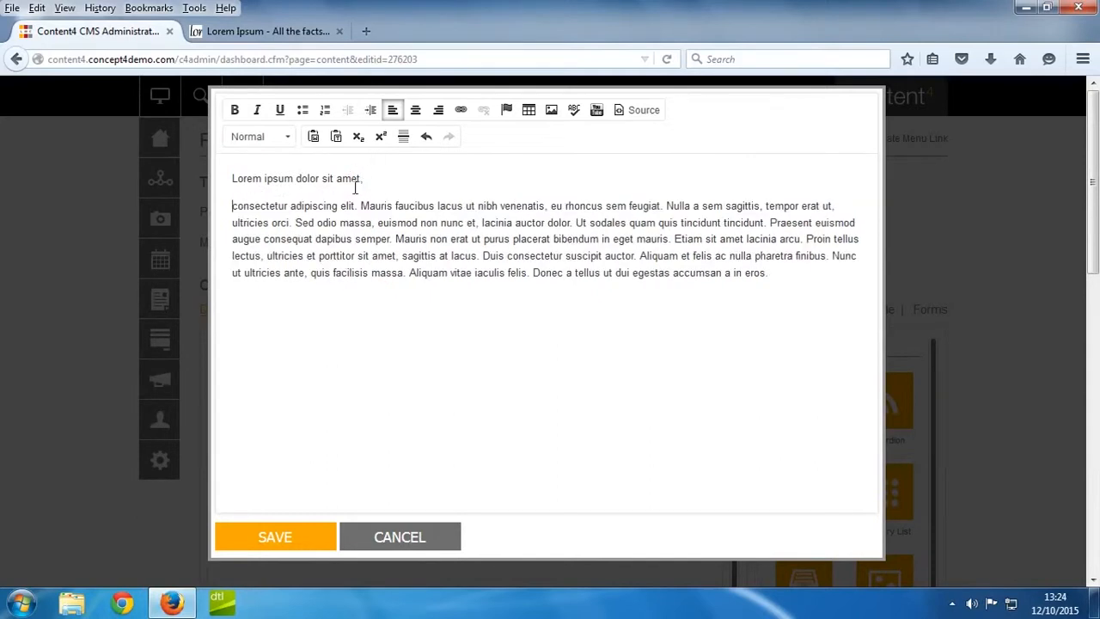
{"action": "left_click", "coordinate": [358, 206]}
{"action": "key", "text": "Return"}
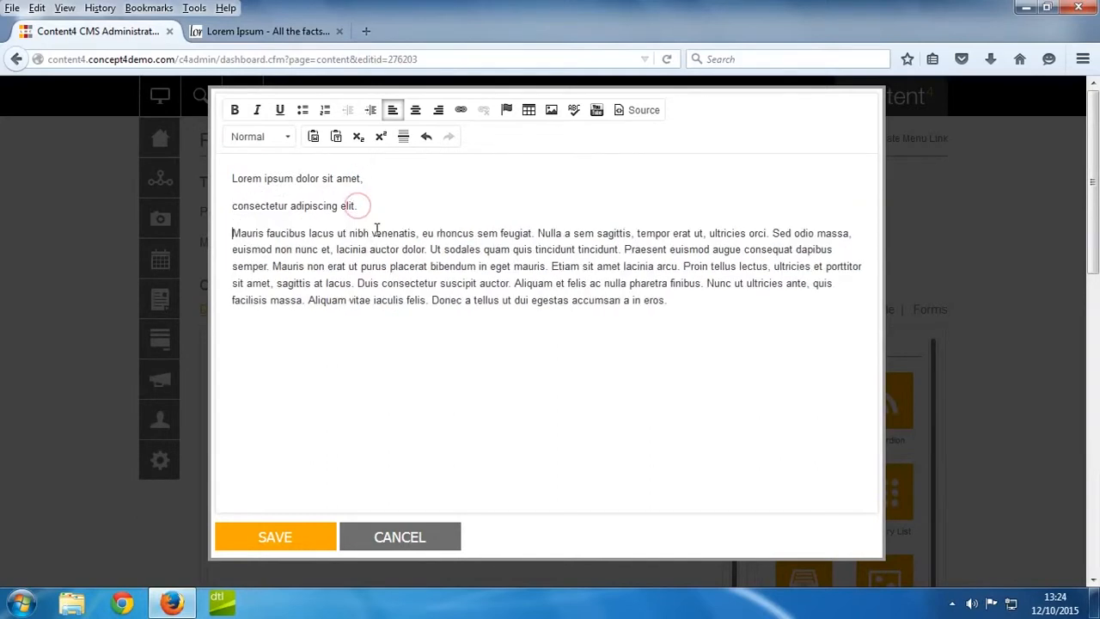
{"action": "left_click", "coordinate": [375, 233]}
{"action": "key", "text": "Return"}
Try a bulleted list and a numbered list on the first three lines, and return them to plain paragraphs.
{"action": "left_click_drag", "start_coordinate": [376, 233], "coordinate": [238, 177]}
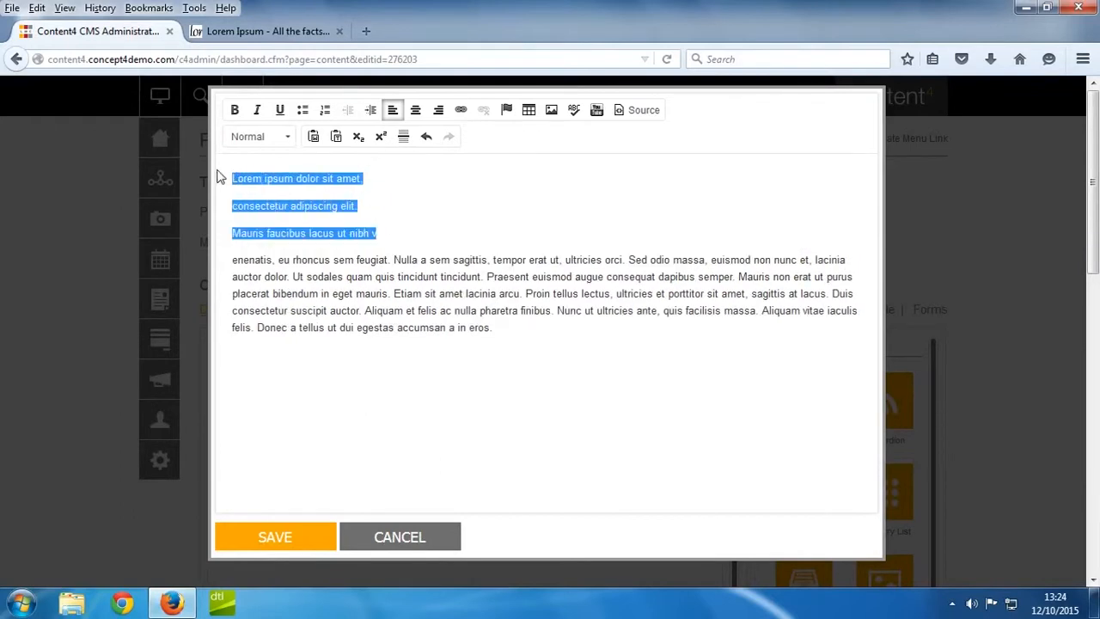
{"action": "left_click", "coordinate": [303, 111]}
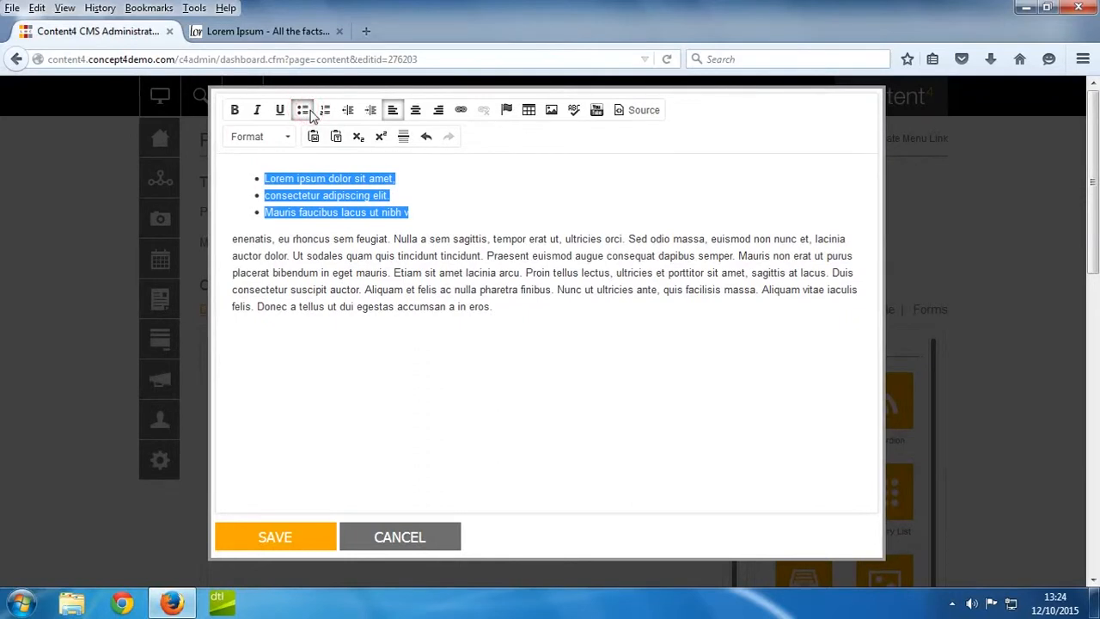
{"action": "left_click", "coordinate": [325, 112]}
{"action": "left_click", "coordinate": [325, 112]}
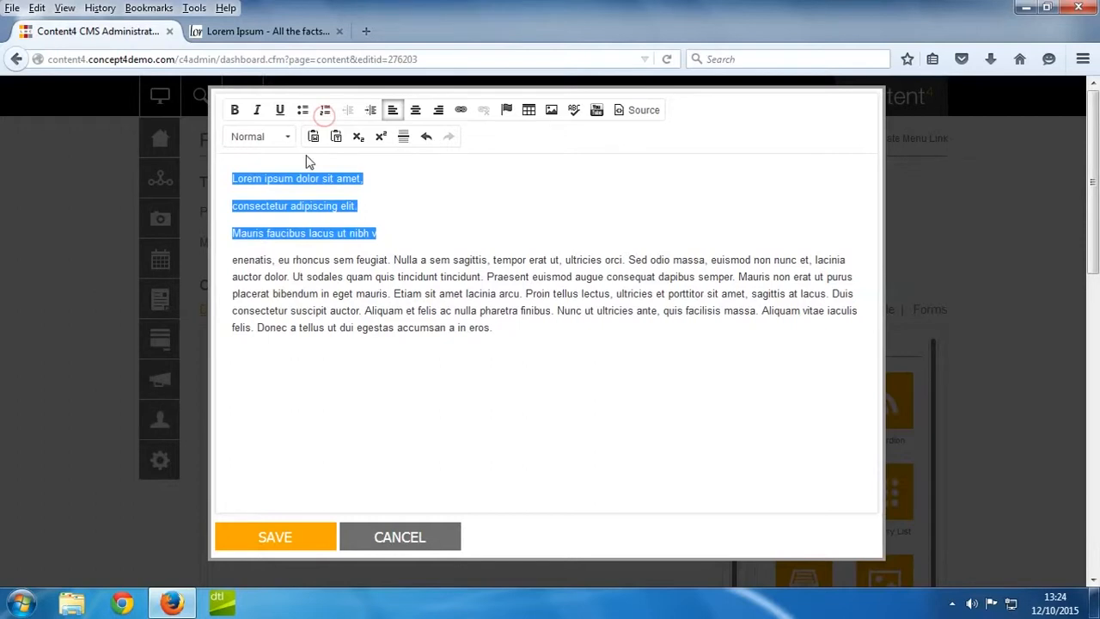
{"action": "left_click", "coordinate": [346, 175]}
Format the first line as Heading 1, the second as Heading 2 and the third as Heading 3.
{"action": "left_click_drag", "start_coordinate": [370, 178], "coordinate": [219, 164]}
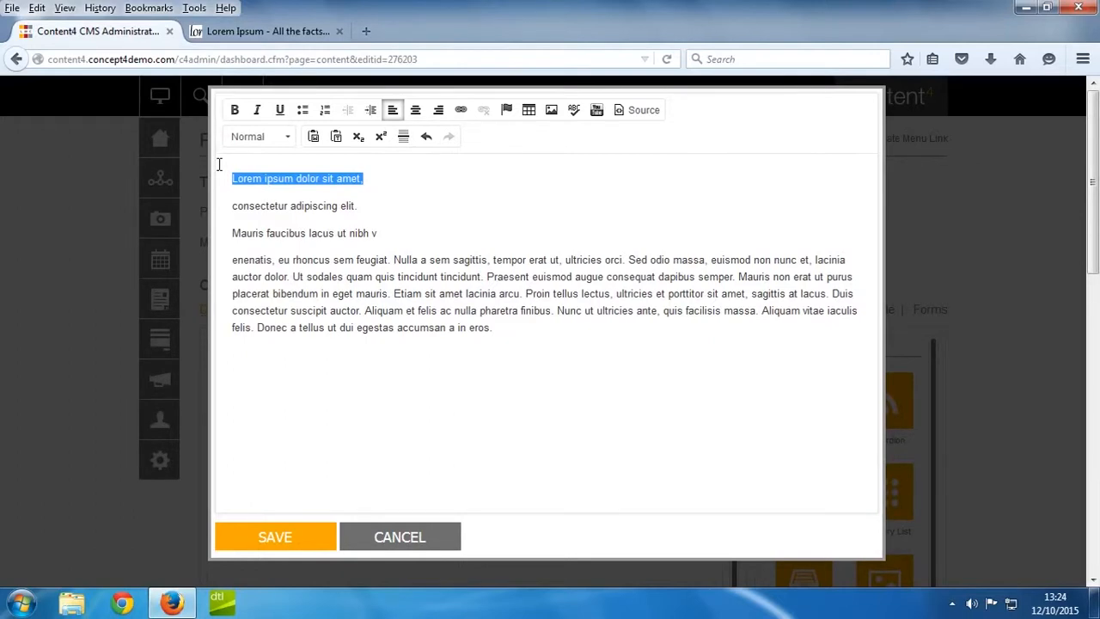
{"action": "left_click", "coordinate": [279, 139]}
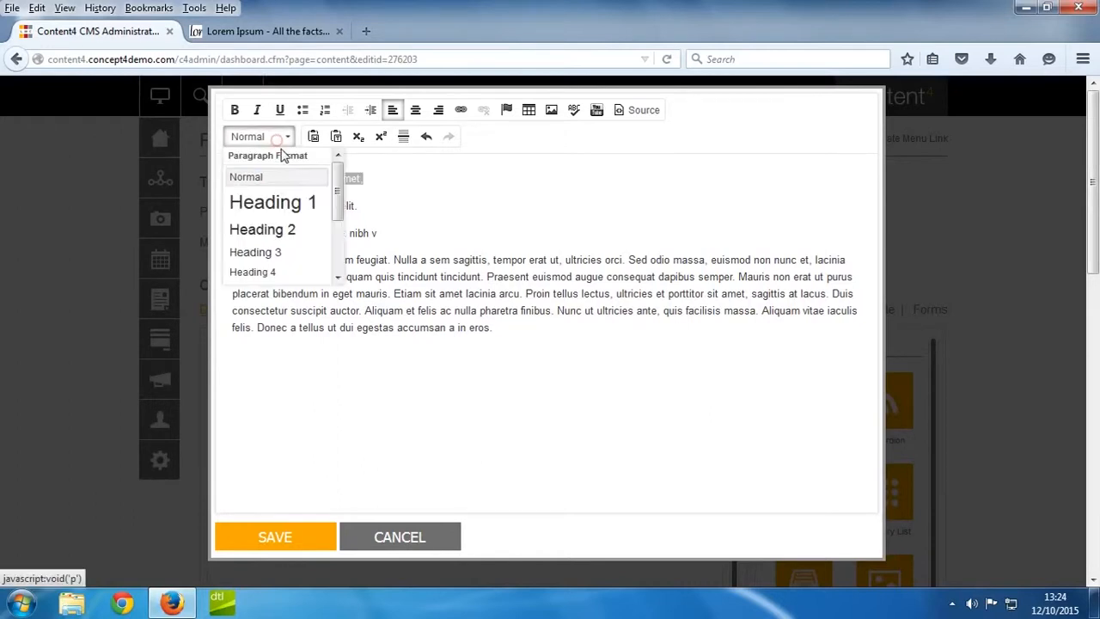
{"action": "left_click", "coordinate": [288, 201]}
{"action": "left_click_drag", "start_coordinate": [355, 217], "coordinate": [231, 218]}
{"action": "left_click", "coordinate": [258, 137]}
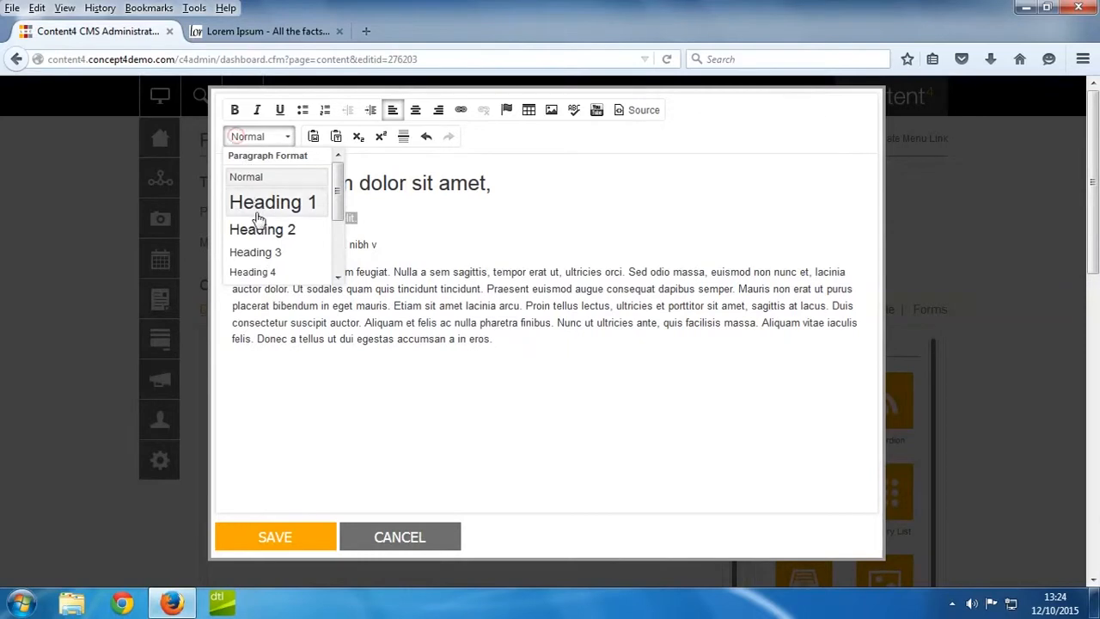
{"action": "left_click", "coordinate": [258, 229]}
{"action": "left_click_drag", "start_coordinate": [401, 253], "coordinate": [229, 250]}
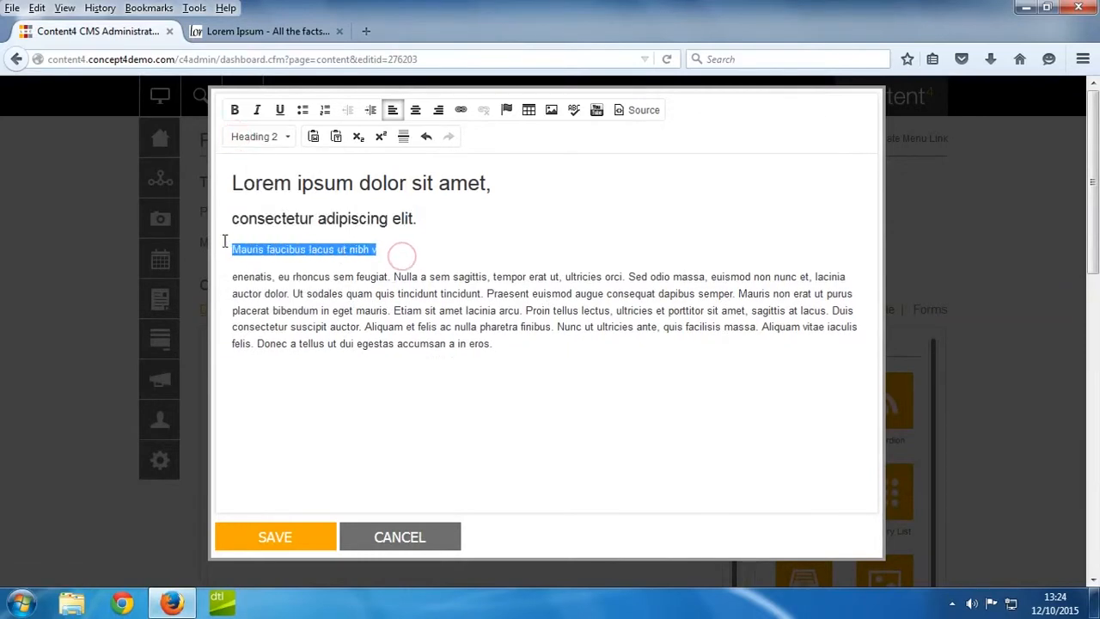
{"action": "left_click", "coordinate": [253, 137]}
{"action": "left_click", "coordinate": [268, 251]}
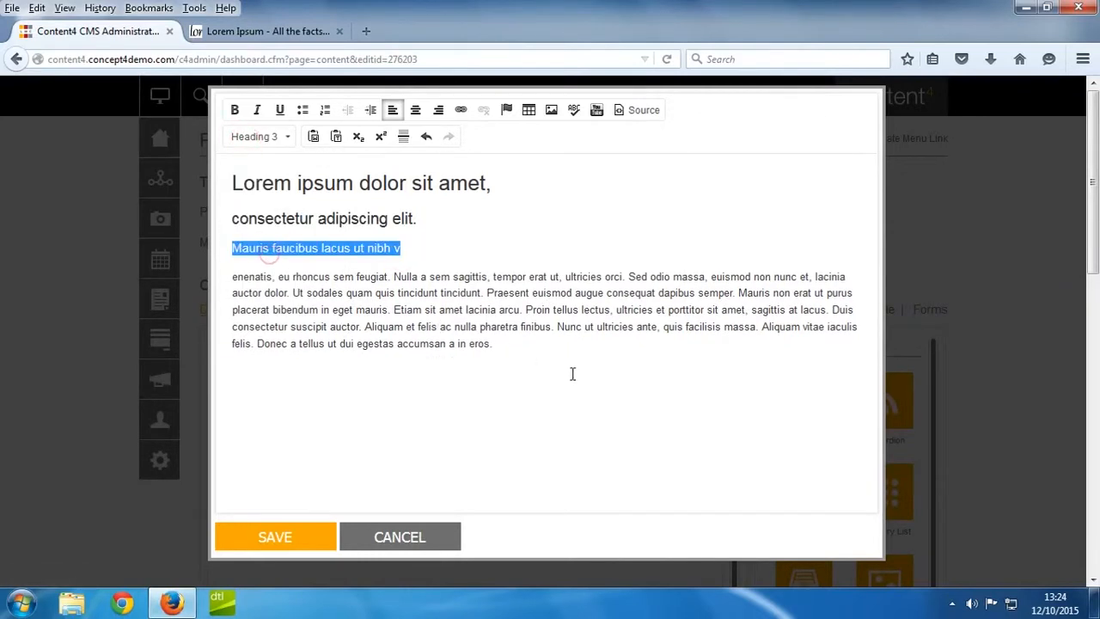
{"action": "left_click", "coordinate": [468, 223]}
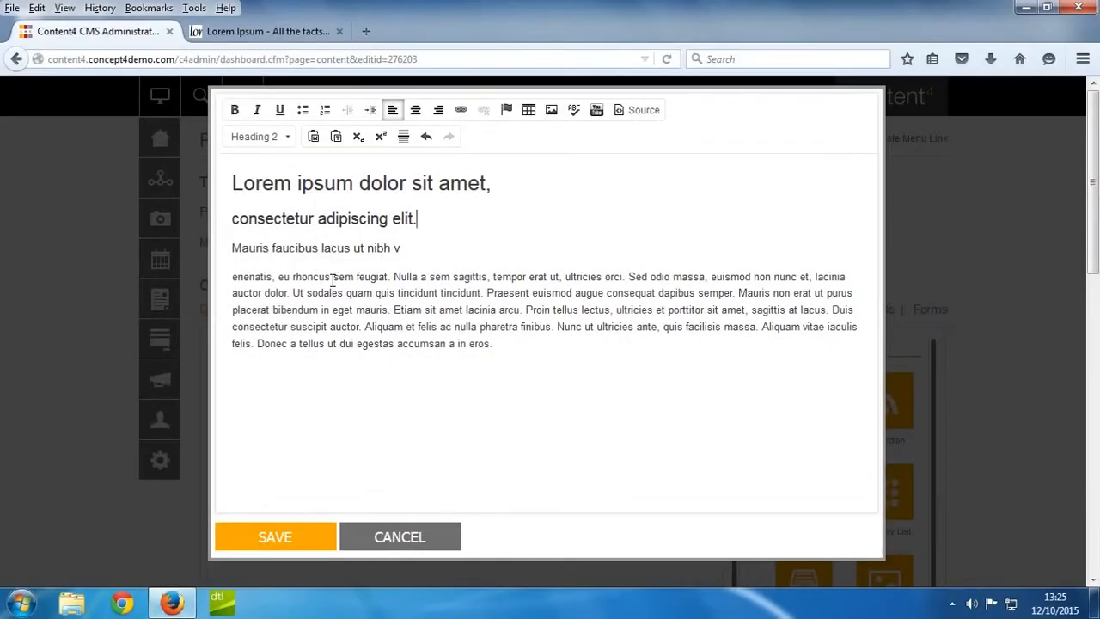
{"action": "left_click_drag", "start_coordinate": [331, 279], "coordinate": [218, 286]}
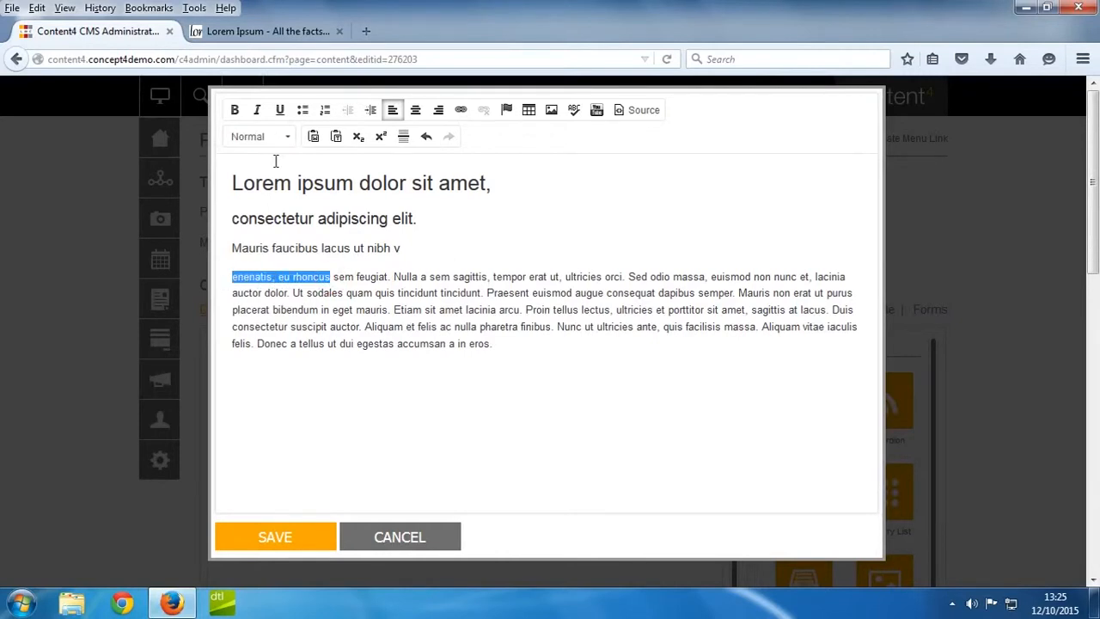
{"action": "left_click", "coordinate": [461, 111]}
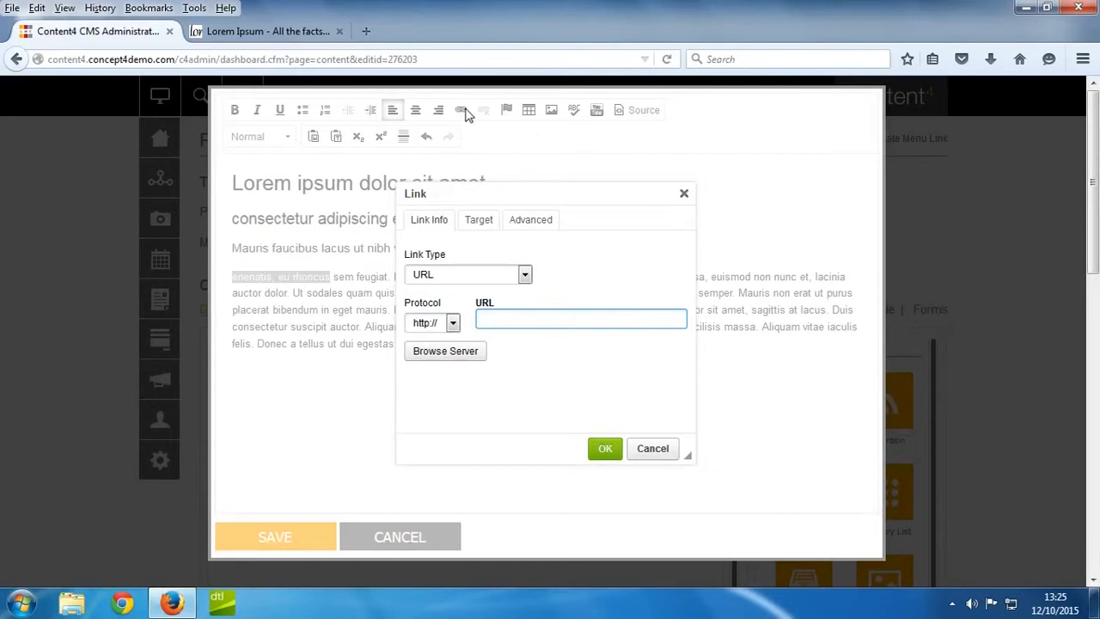
{"action": "left_click", "coordinate": [474, 277]}
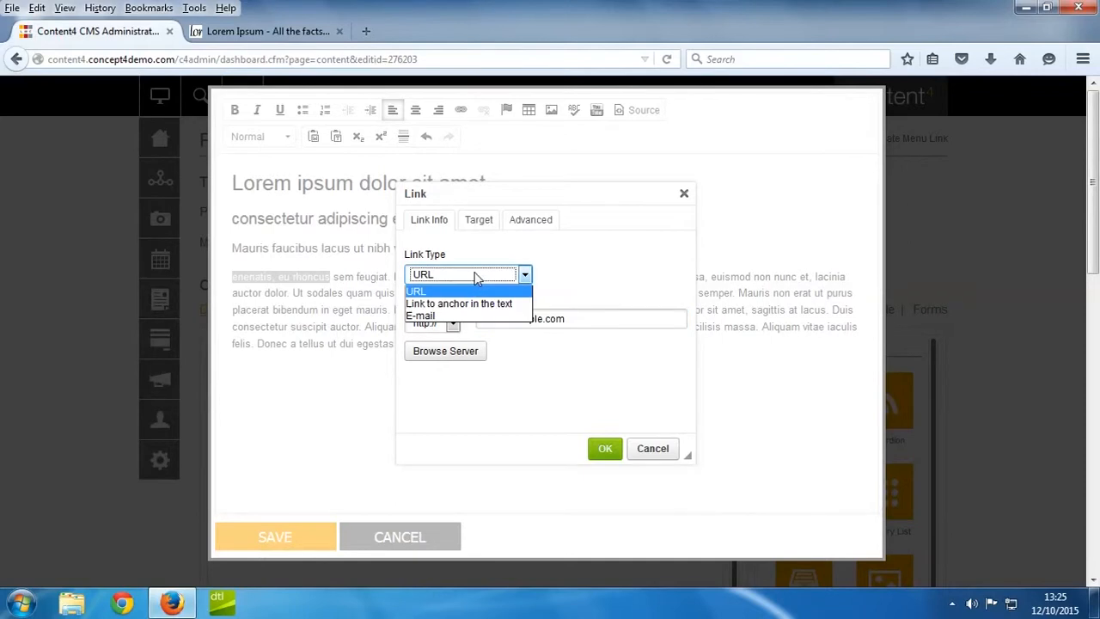
{"action": "left_click", "coordinate": [477, 277]}
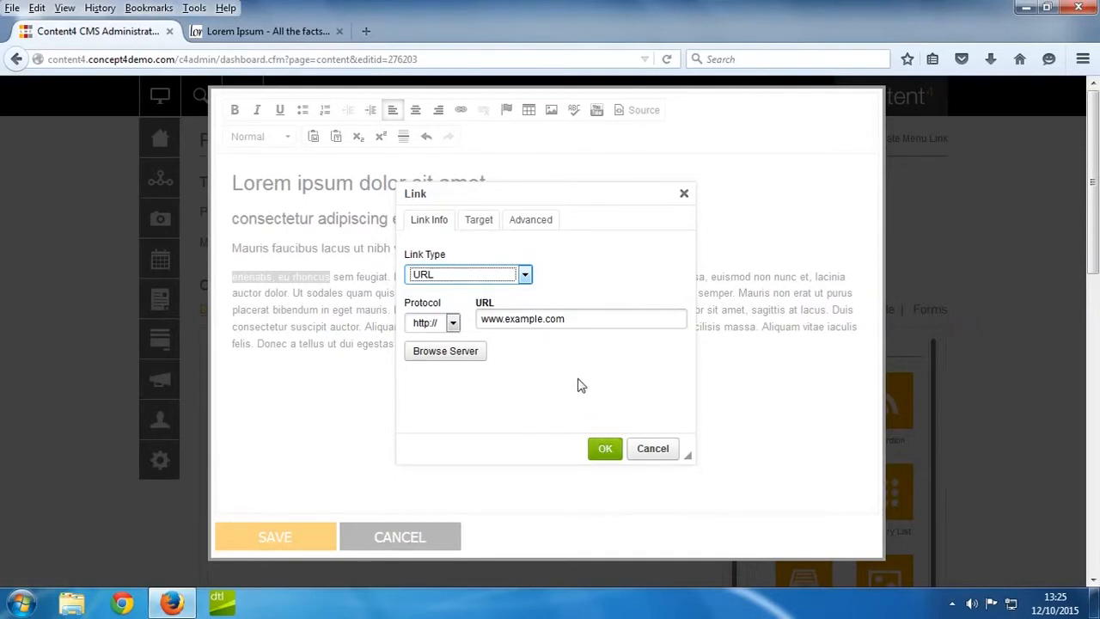
{"action": "left_click", "coordinate": [489, 229]}
{"action": "left_click", "coordinate": [484, 275]}
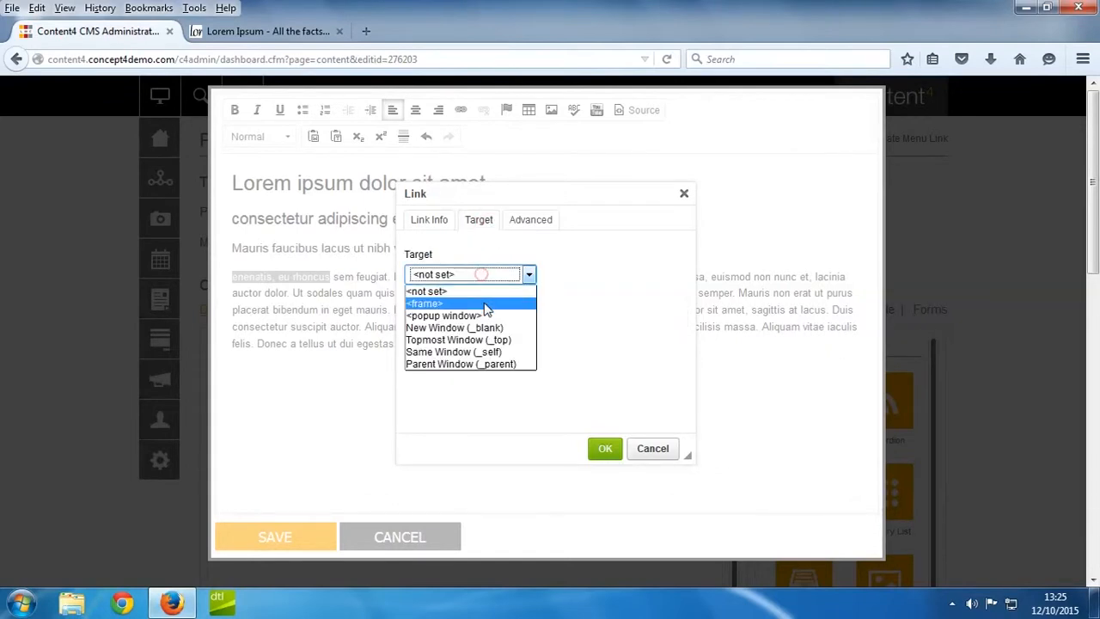
{"action": "left_click", "coordinate": [490, 326]}
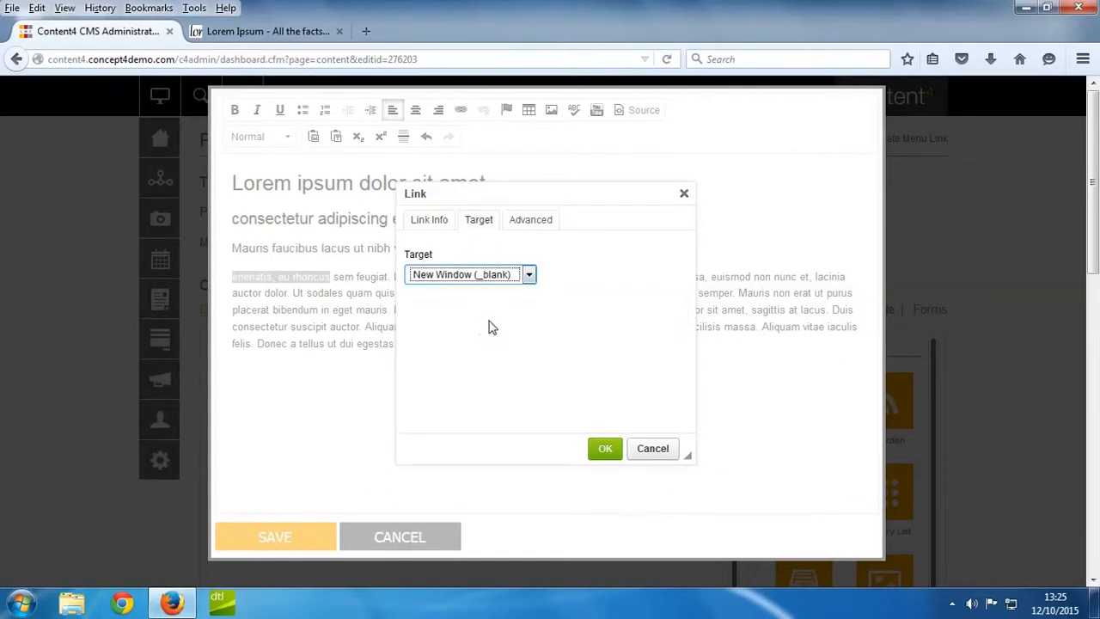
Change the link type to E-mail, enter an e-mail address and apply it, and unlink the text again.
{"action": "left_click", "coordinate": [419, 229]}
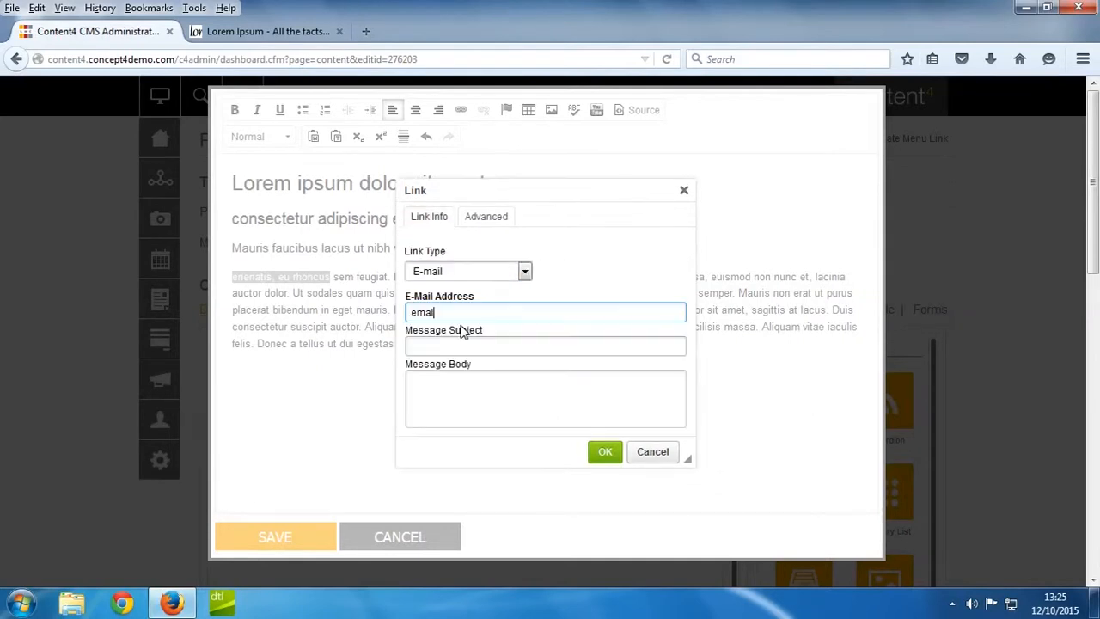
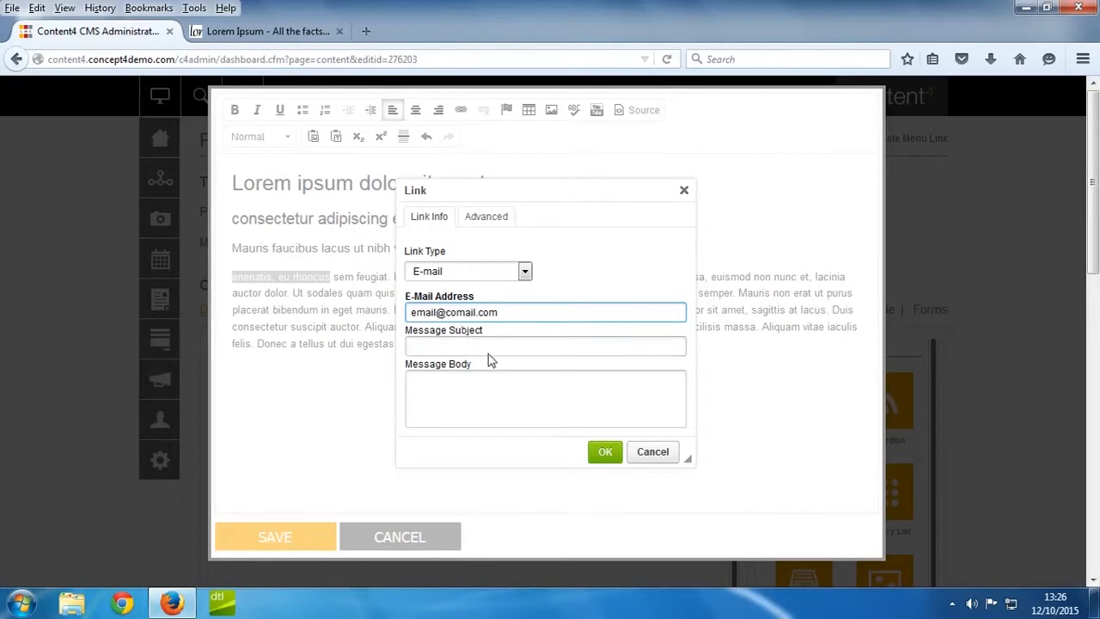
{"action": "left_click", "coordinate": [610, 455]}
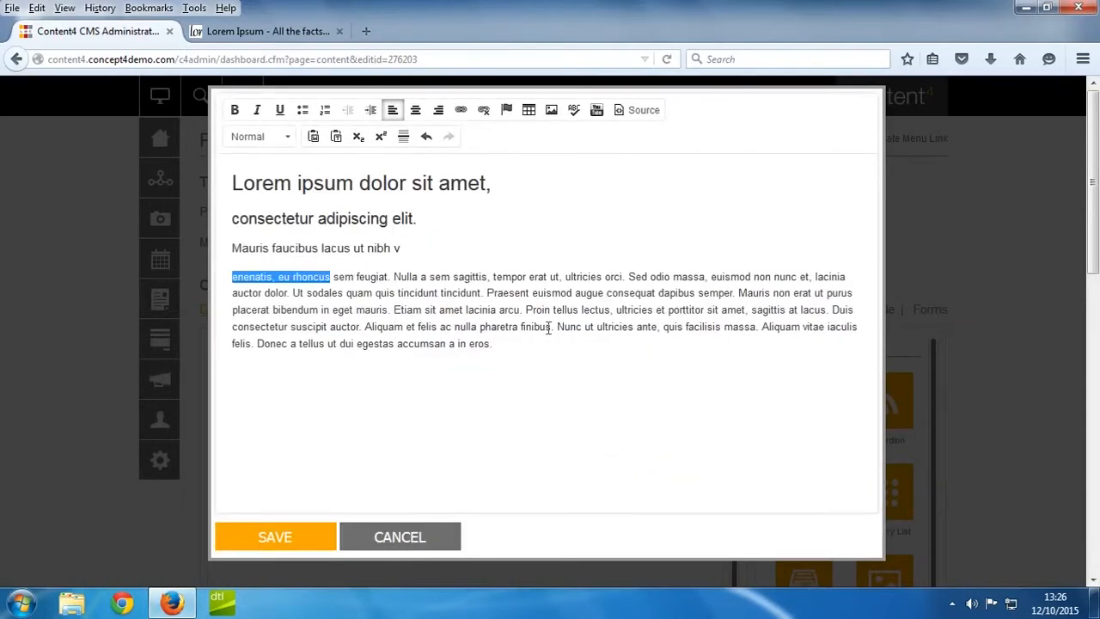
{"action": "left_click", "coordinate": [321, 279]}
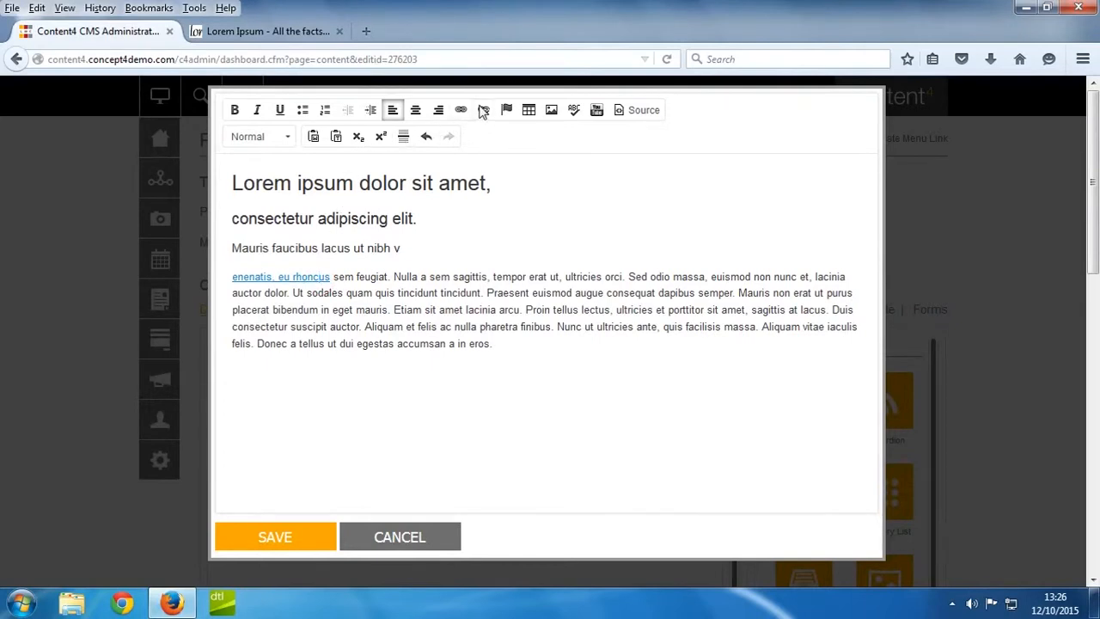
{"action": "left_click", "coordinate": [483, 112]}
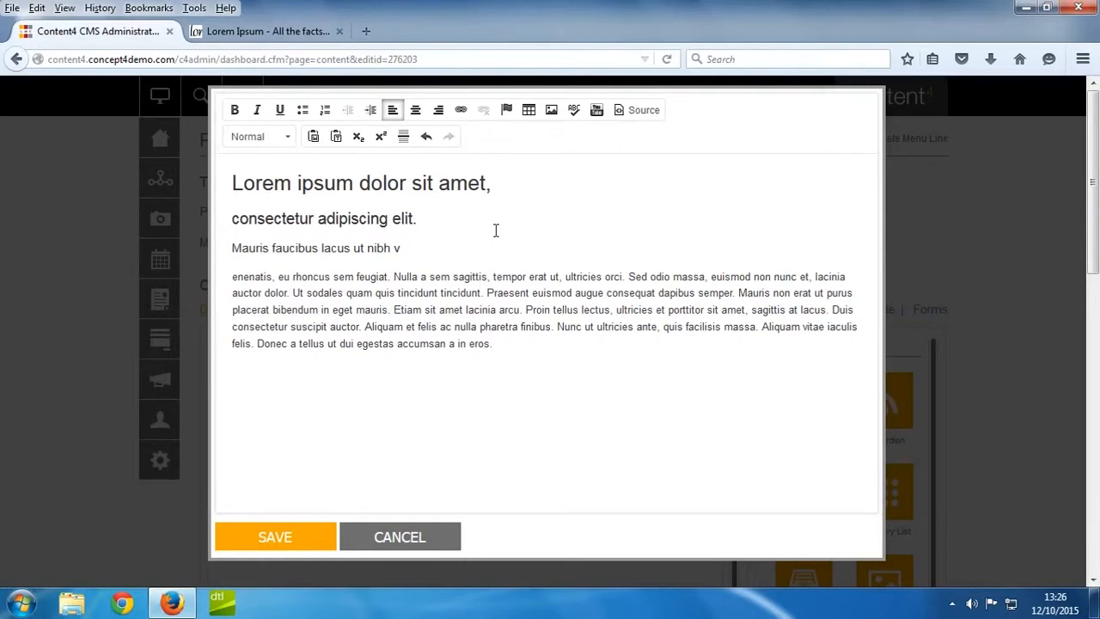
Add the Cricket Pavillion image below the text, with its width set to 100% and its height left empty.
{"action": "left_click", "coordinate": [551, 112]}
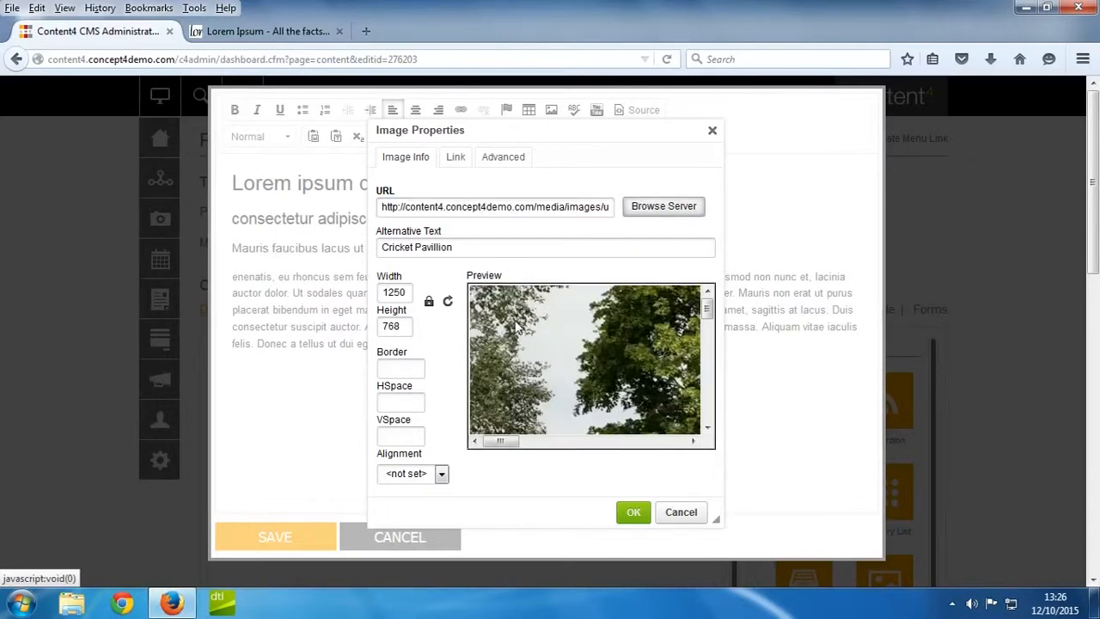
{"action": "double_click", "coordinate": [409, 292]}
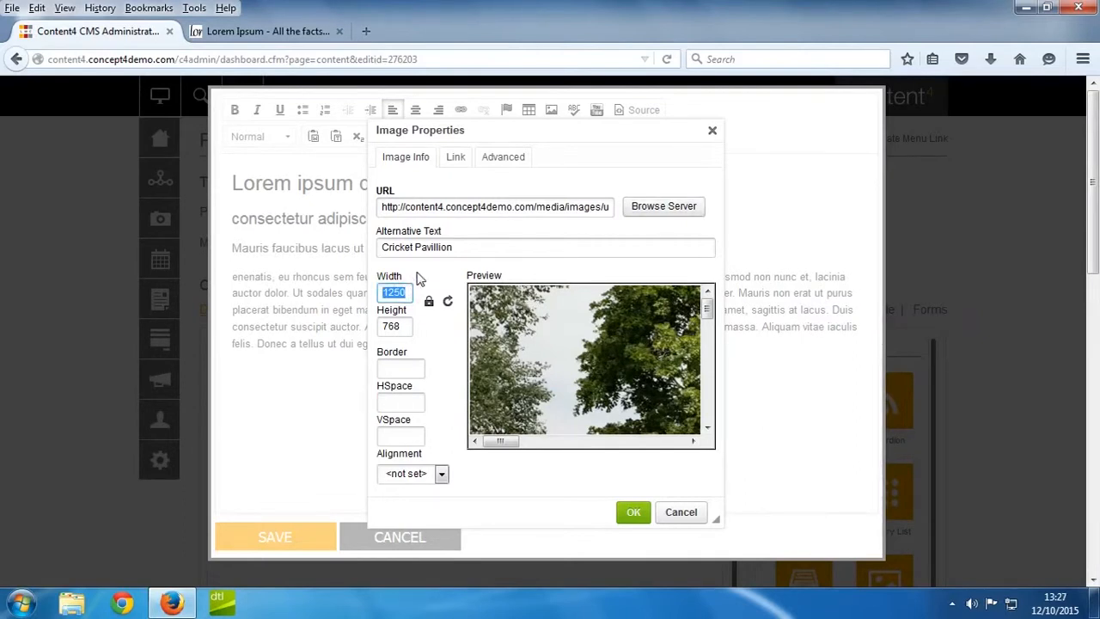
{"action": "type", "text": "100"}
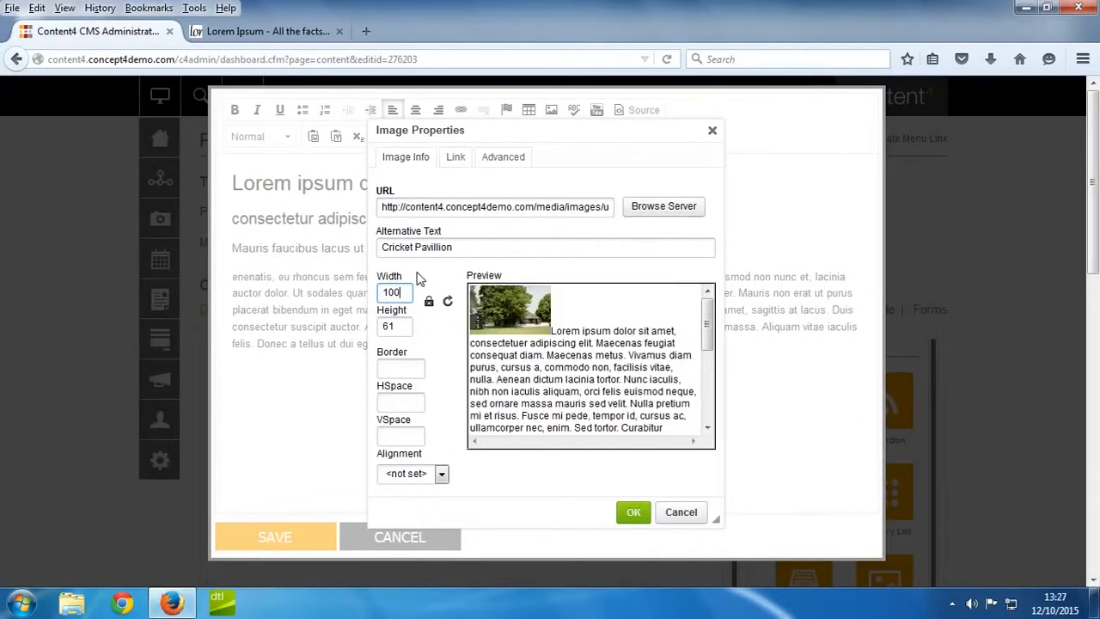
{"action": "type", "text": "%"}
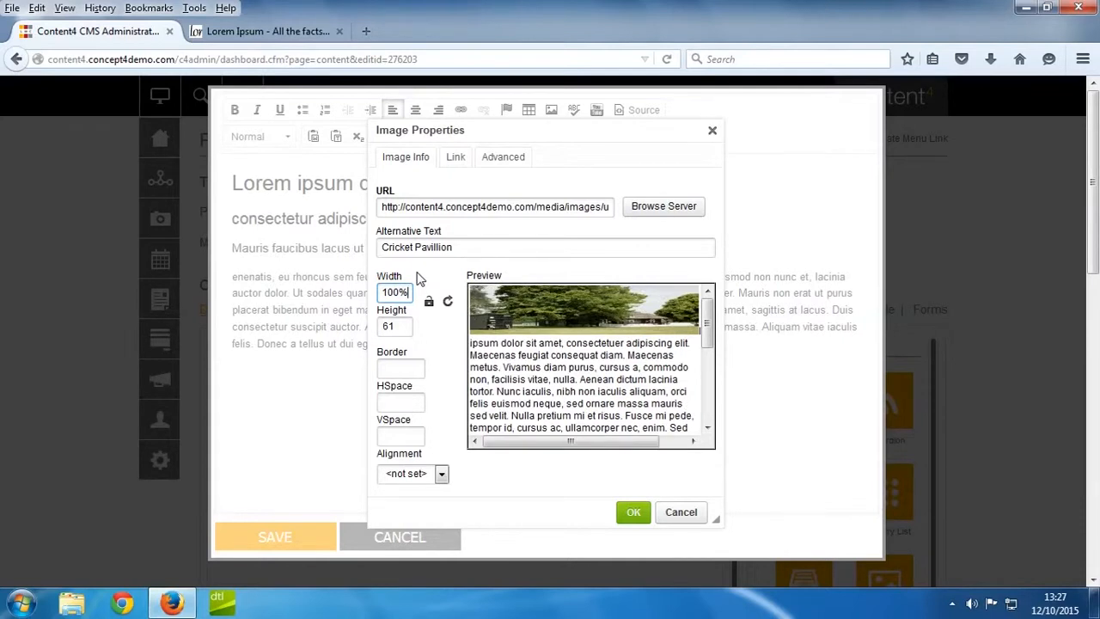
{"action": "key", "text": "Tab"}
{"action": "key", "text": "BackSpace"}
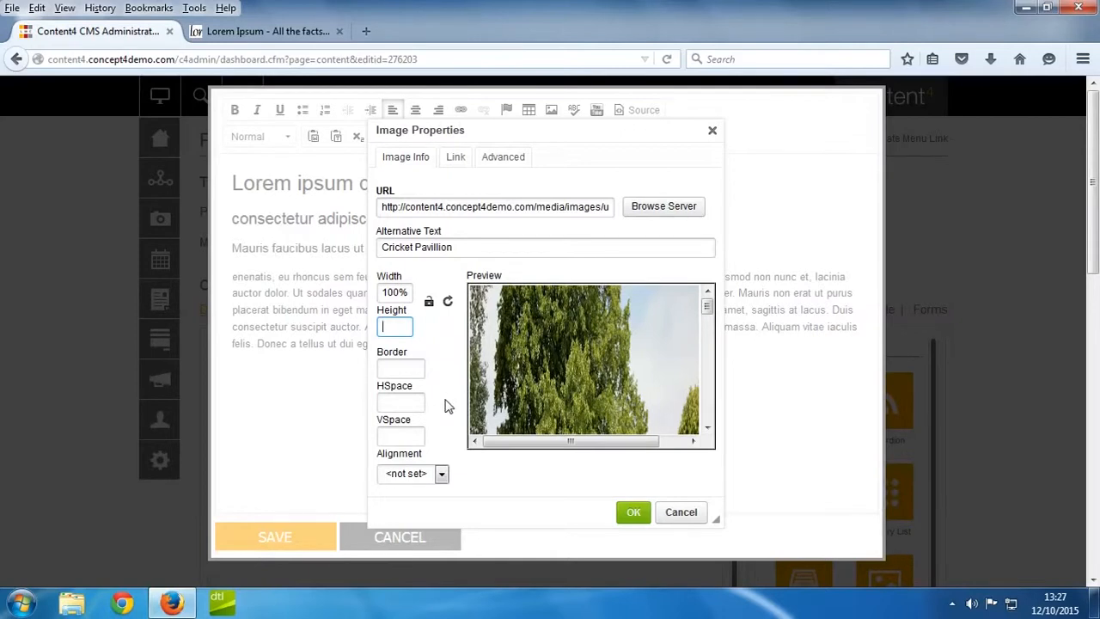
Set the image's HSpace and VSpace to 10 and its alignment to Left.
{"action": "left_click", "coordinate": [387, 400]}
{"action": "type", "text": "10"}
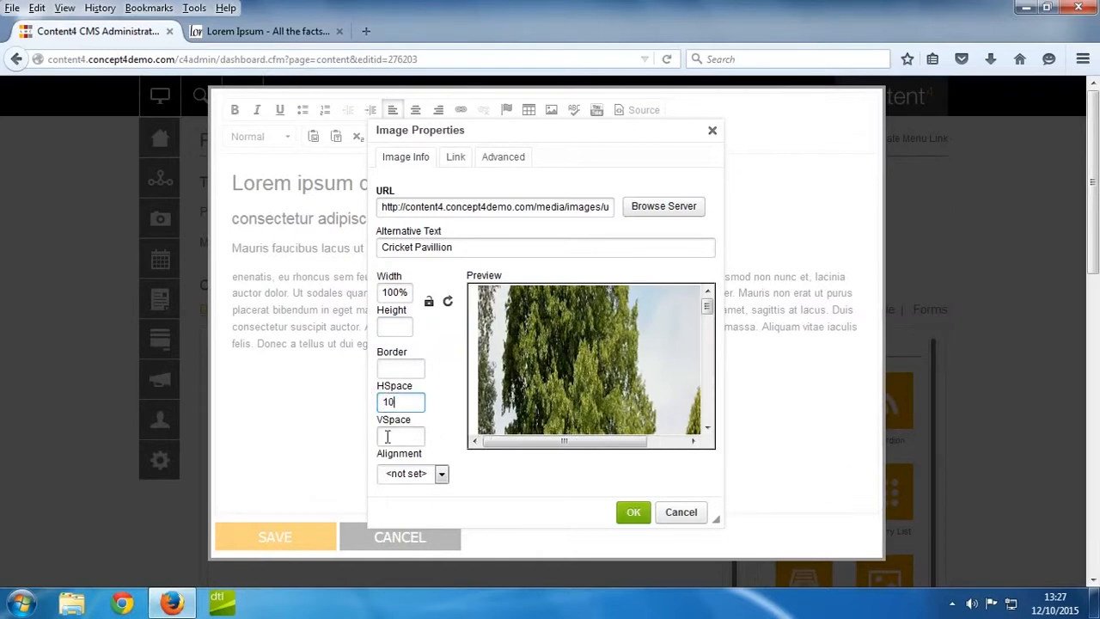
{"action": "left_click", "coordinate": [390, 435]}
{"action": "type", "text": "10"}
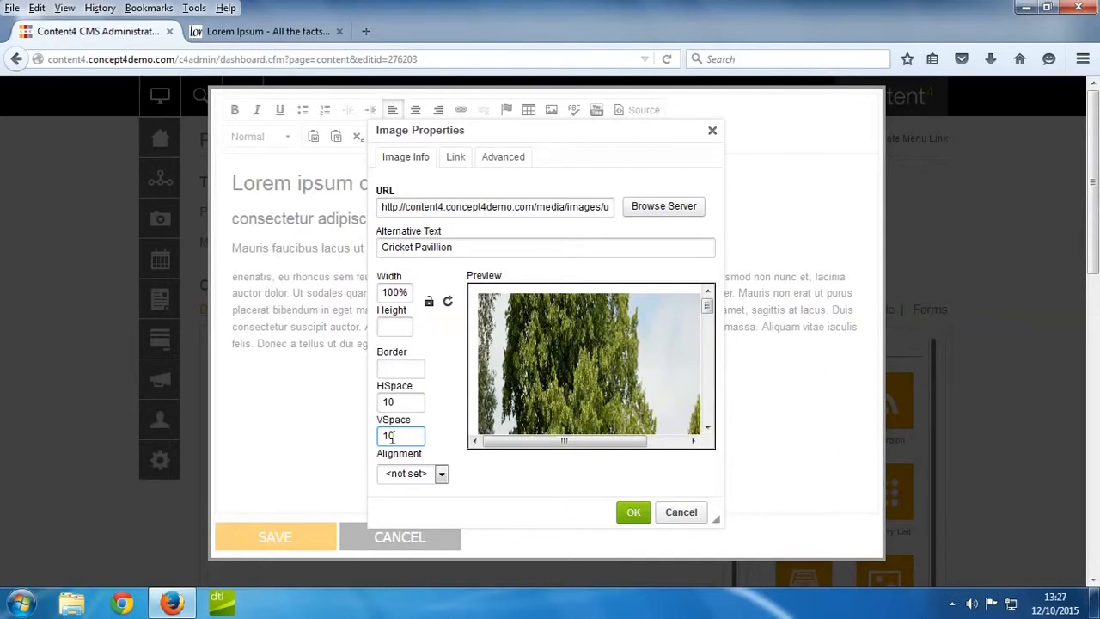
{"action": "left_click", "coordinate": [410, 474]}
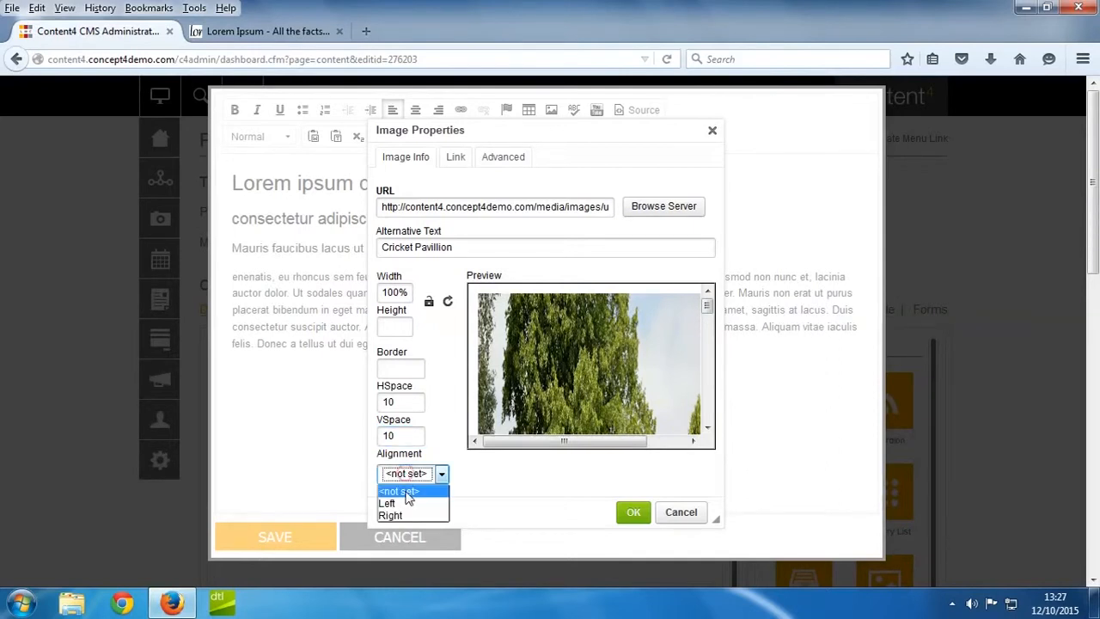
{"action": "left_click", "coordinate": [406, 504]}
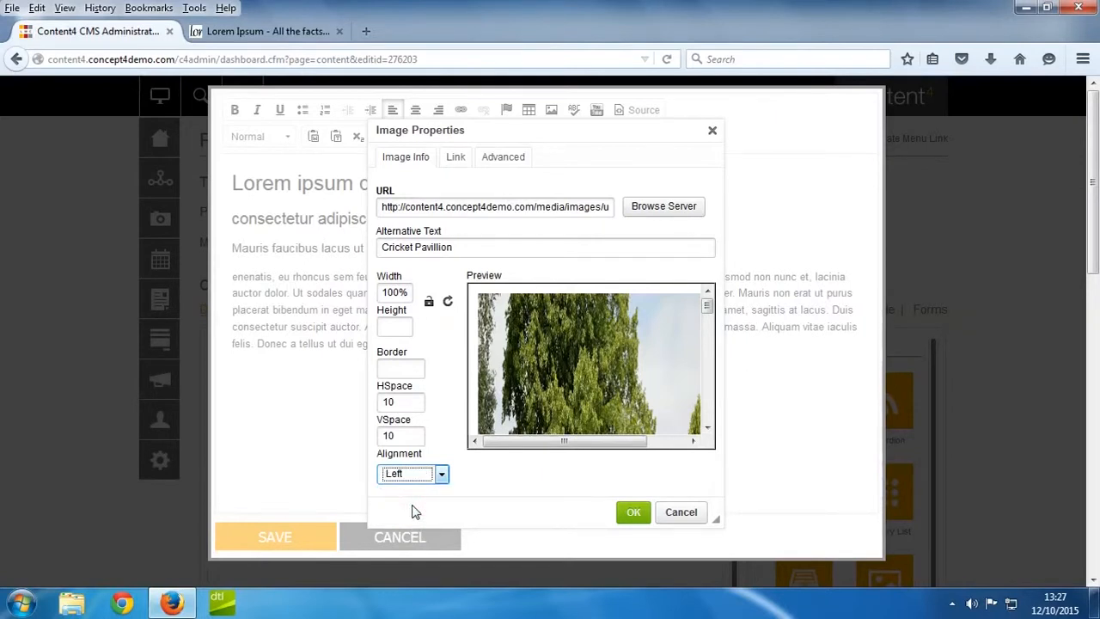
Paste a web address as the image's link URL and insert the image into the content.
{"action": "left_click", "coordinate": [455, 161]}
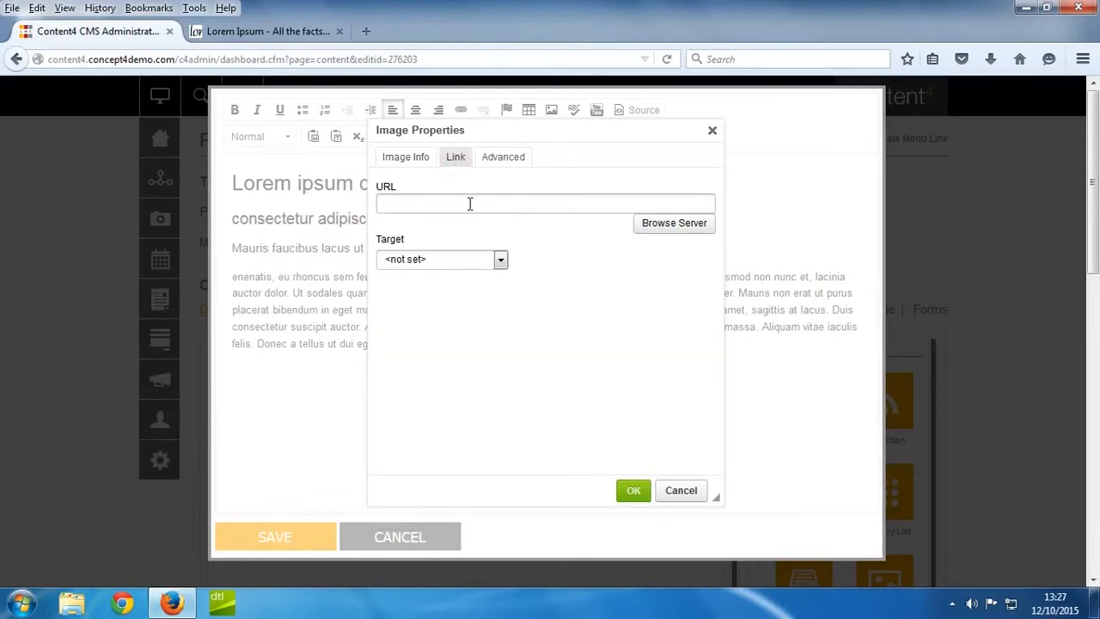
{"action": "left_click", "coordinate": [470, 203]}
{"action": "type", "text": "www.example.com"}
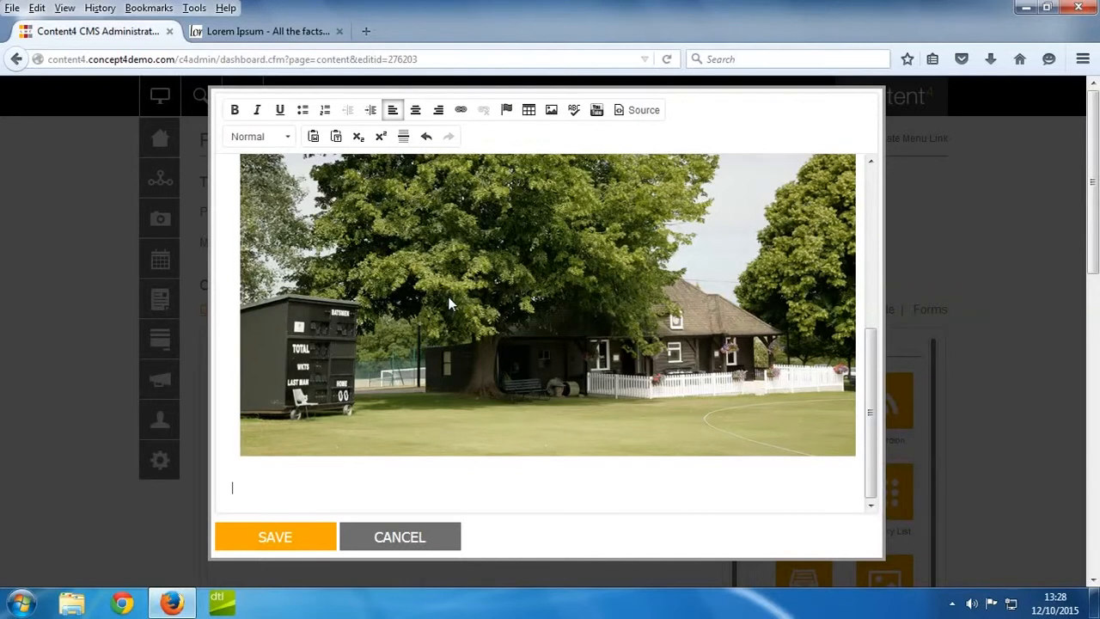
Insert a table below the image with 5 rows, 3 columns, border size 1, cell spacing 2 and cell padding 3.
{"action": "left_click", "coordinate": [530, 110]}
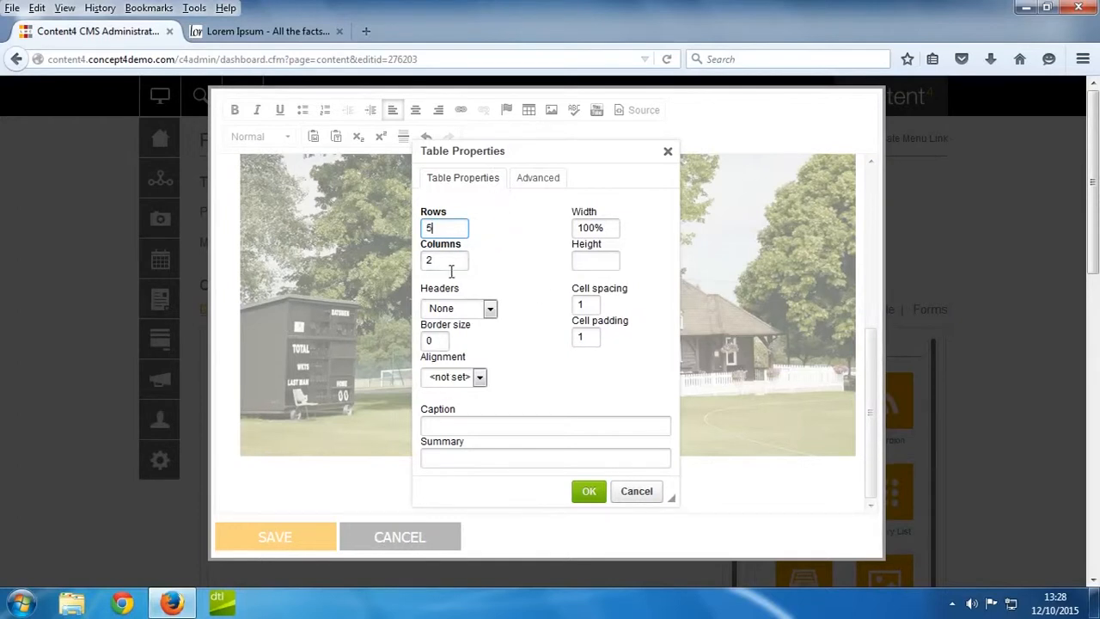
{"action": "double_click", "coordinate": [439, 260]}
{"action": "type", "text": "3"}
{"action": "double_click", "coordinate": [432, 341]}
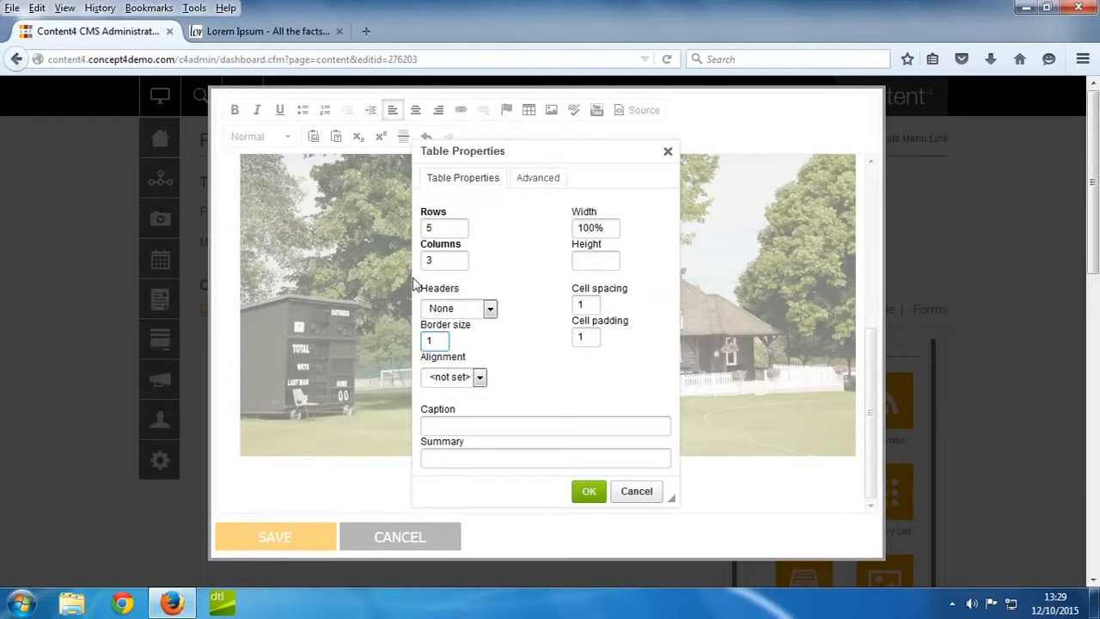
{"action": "double_click", "coordinate": [579, 305]}
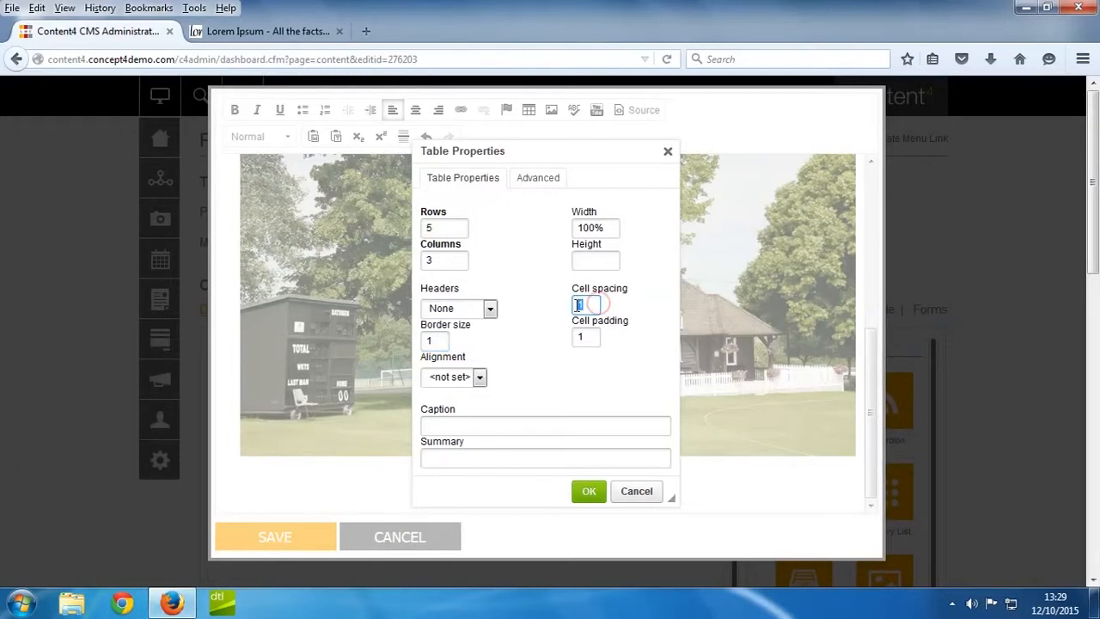
{"action": "type", "text": "2"}
{"action": "double_click", "coordinate": [581, 337]}
{"action": "type", "text": "3"}
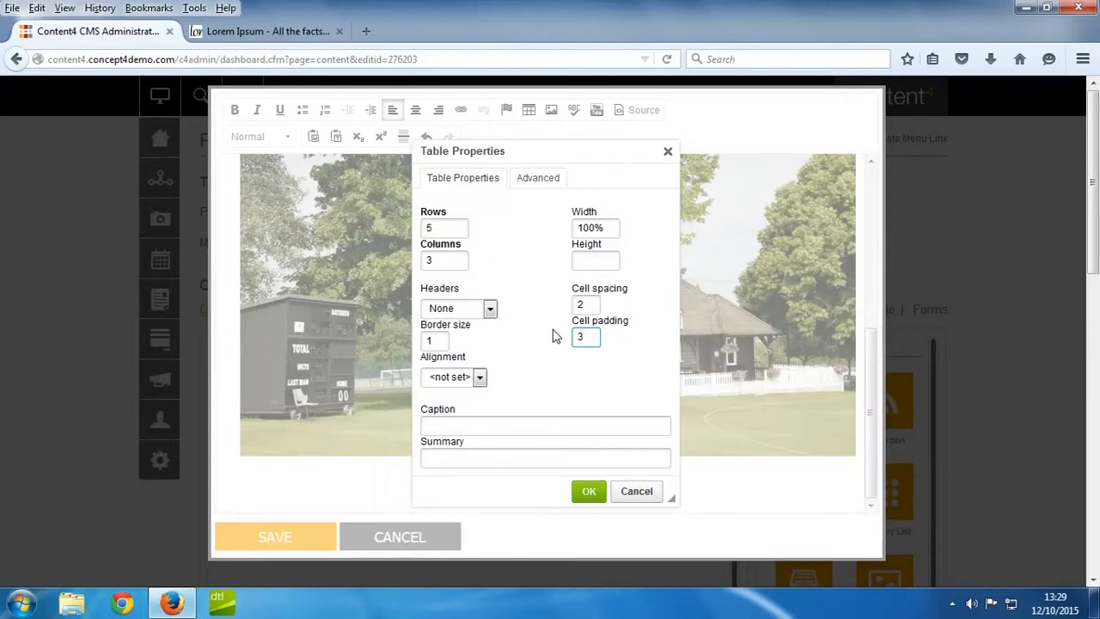
{"action": "left_click", "coordinate": [586, 493]}
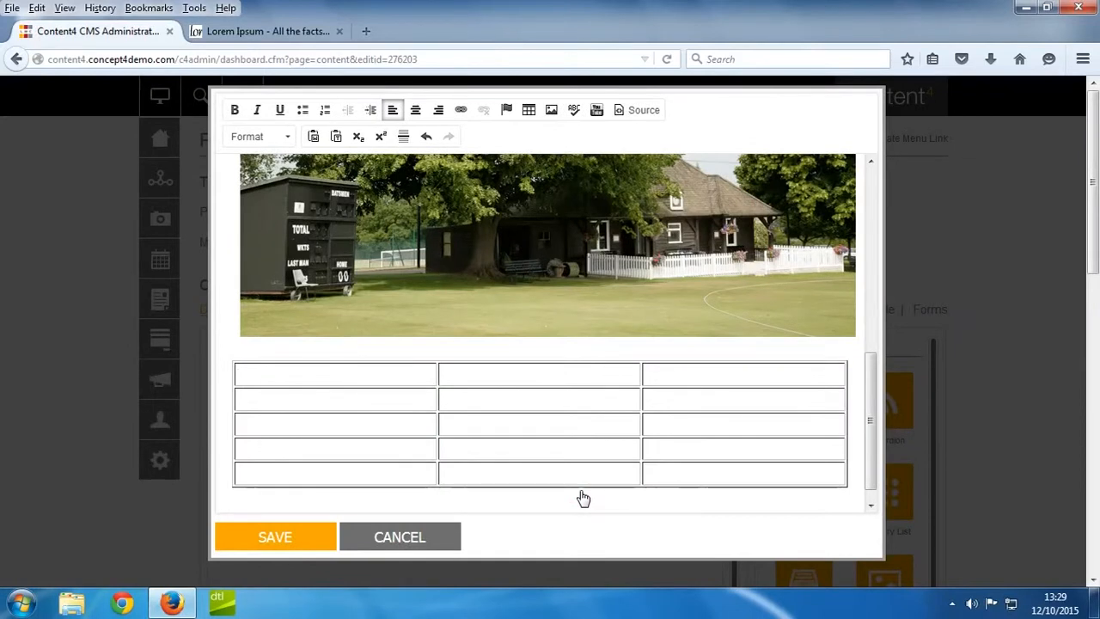
Fill the table's first row with "content", "content" and "content is longer here".
{"action": "type", "text": "content"}
{"action": "key", "text": "Tab"}
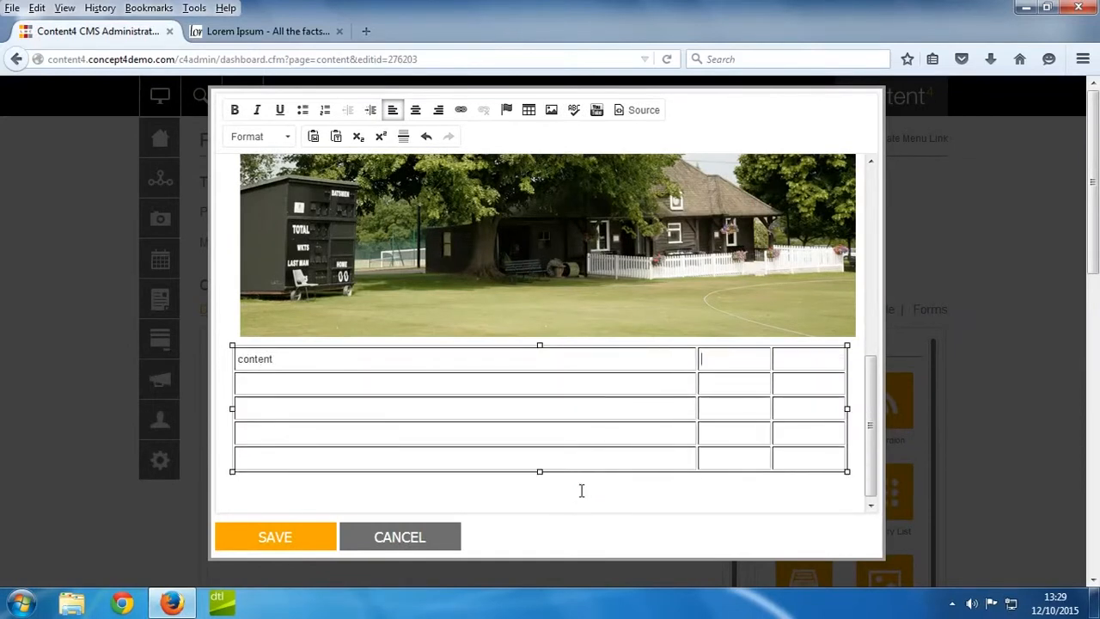
{"action": "type", "text": "content"}
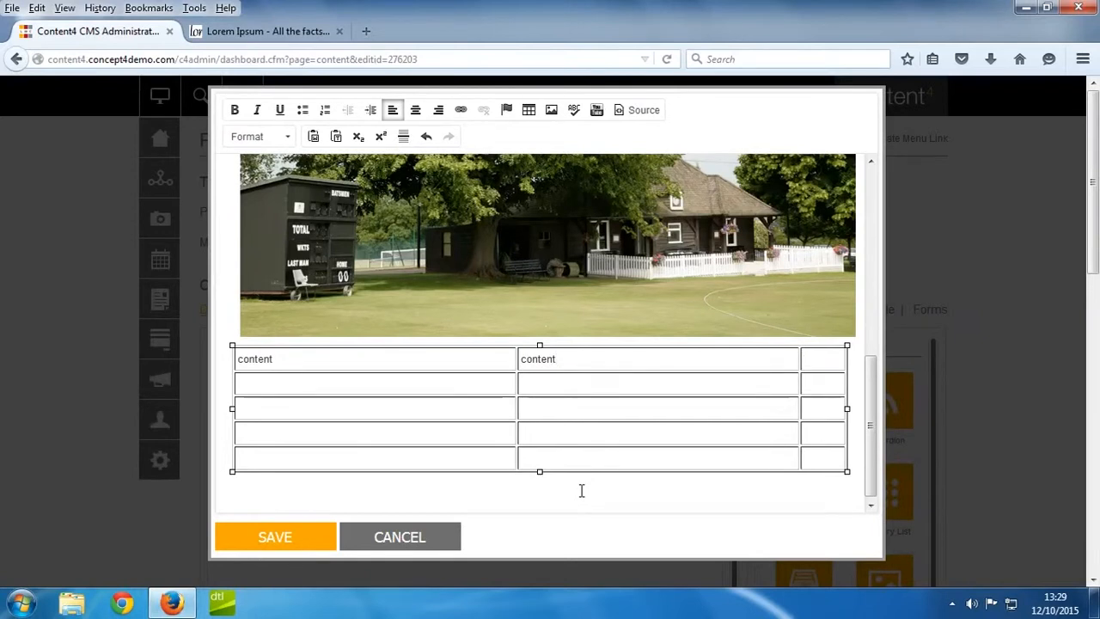
{"action": "key", "text": "Tab"}
{"action": "type", "text": "cont"}
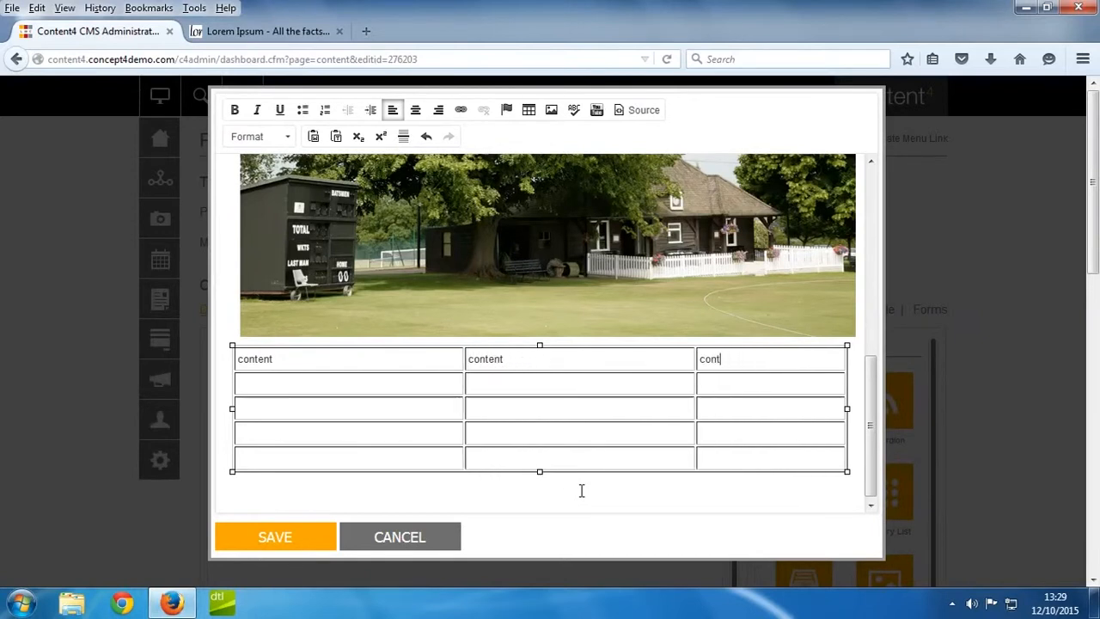
{"action": "type", "text": "ent is lo"}
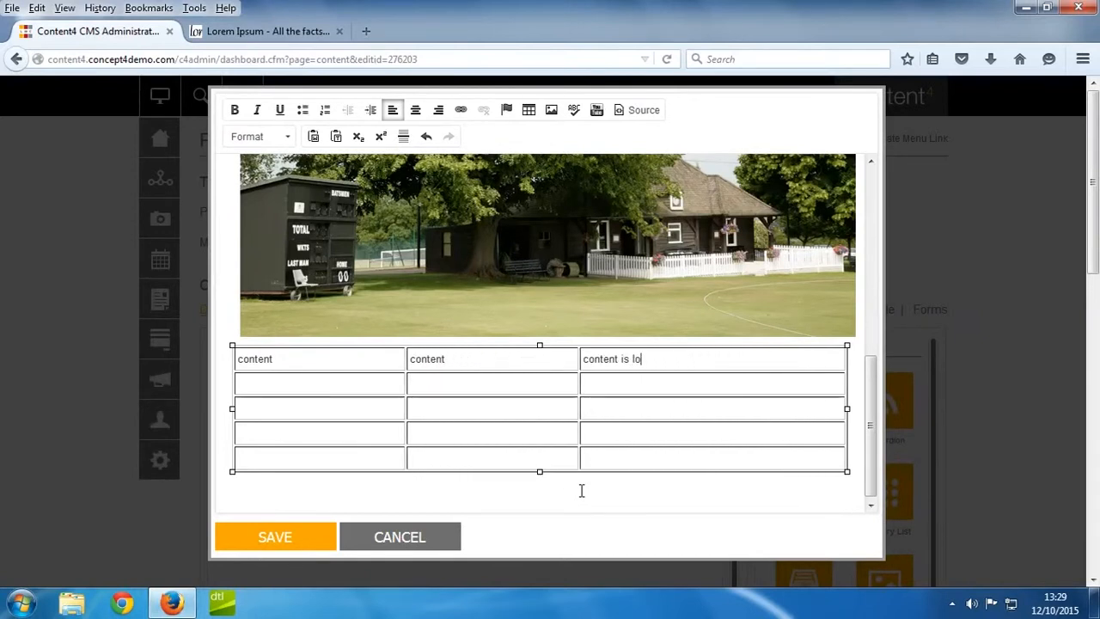
{"action": "type", "text": "nger here"}
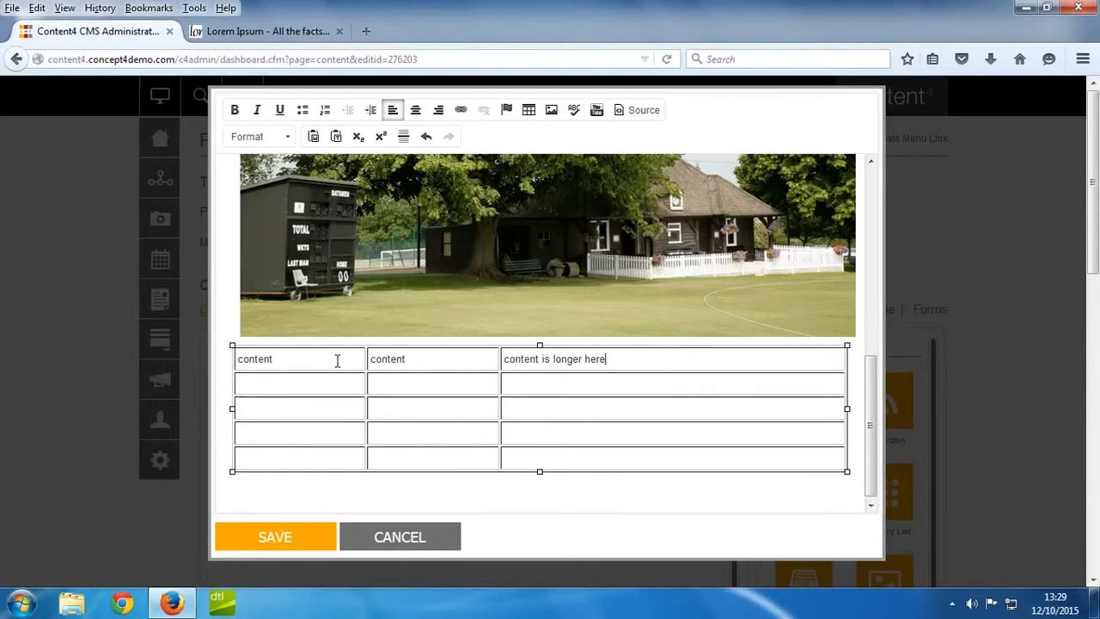
Try deleting the table's first row, and undo the deletion.
{"action": "right_click", "coordinate": [289, 358]}
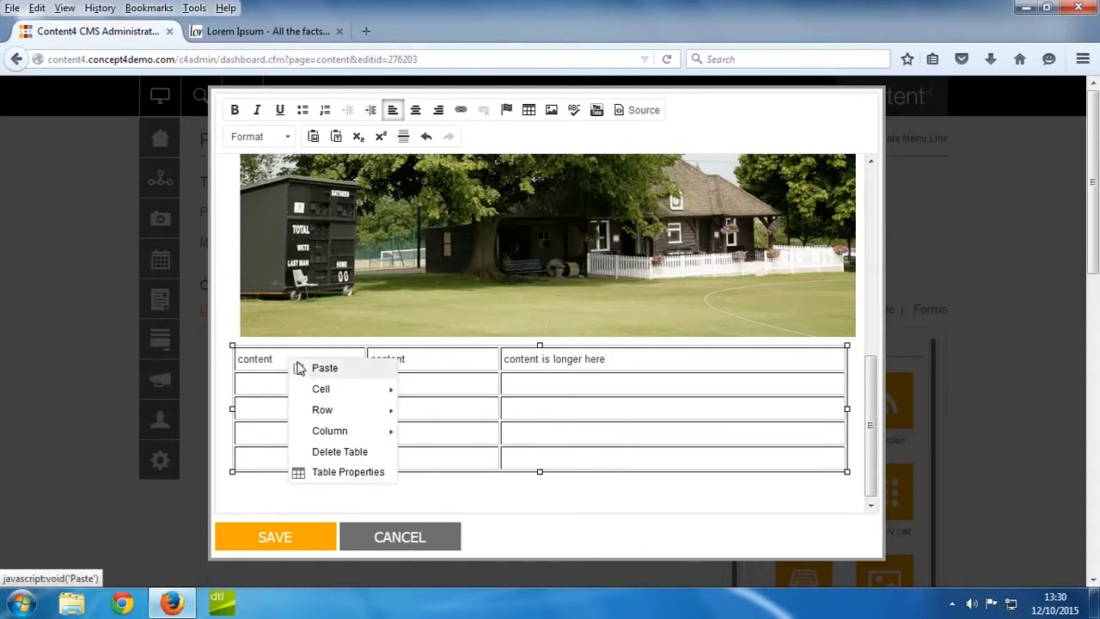
{"action": "mouse_move", "coordinate": [315, 411]}
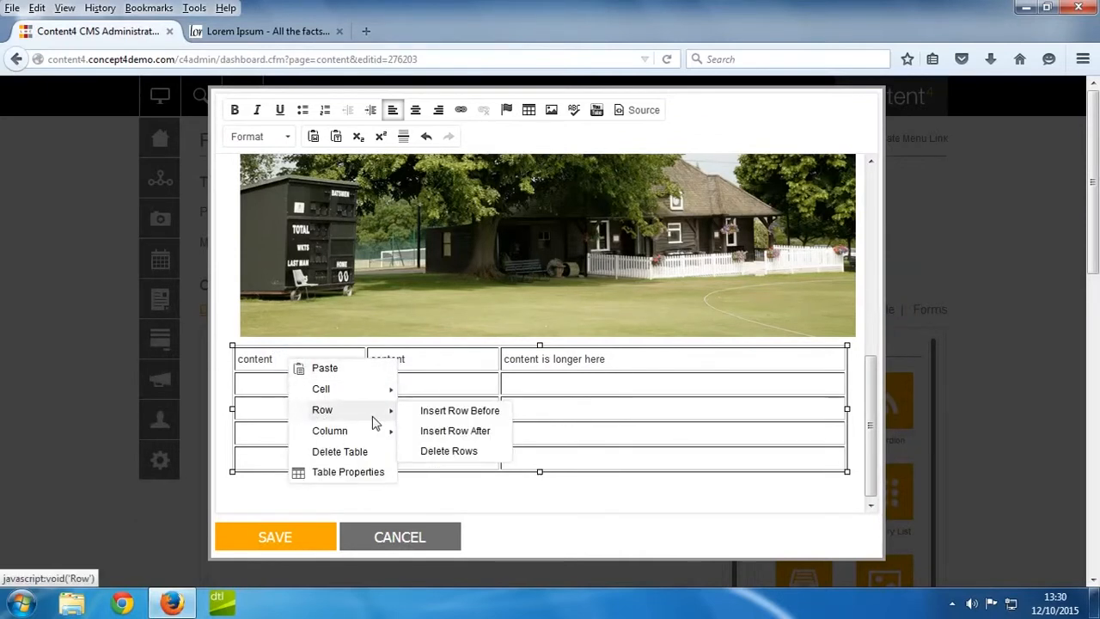
{"action": "left_click", "coordinate": [445, 452]}
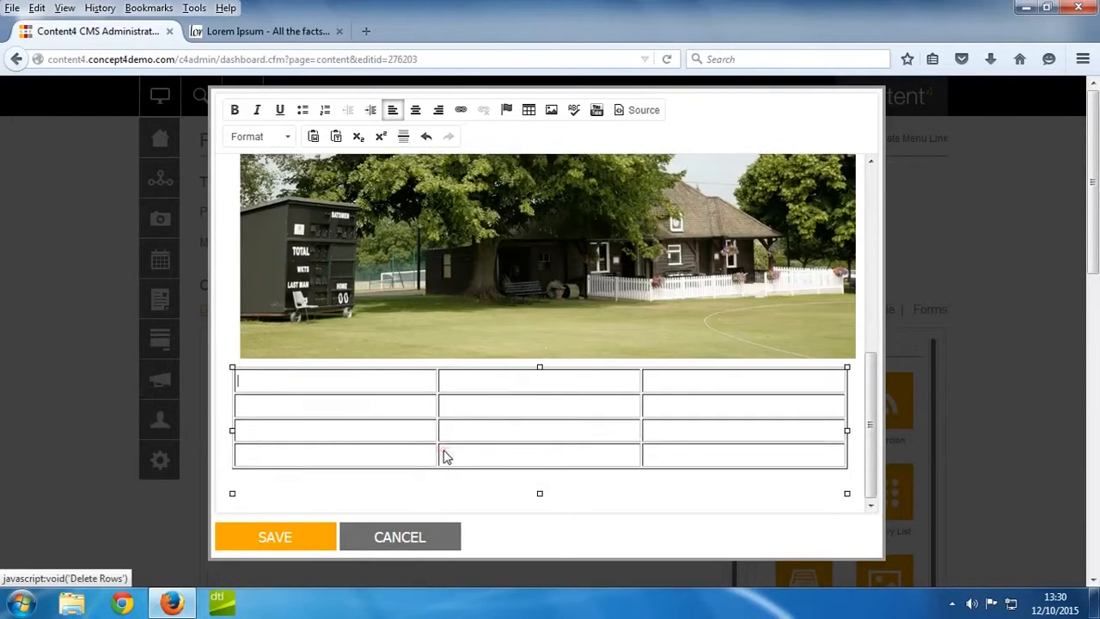
{"action": "key", "text": "ctrl+z"}
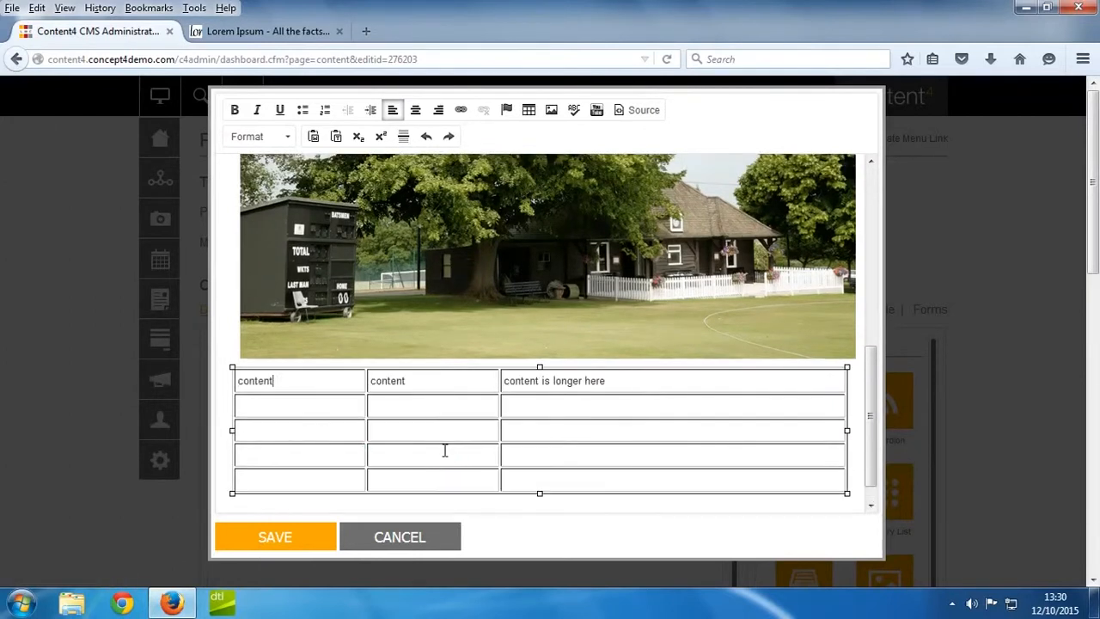
Change the table's border size to 0 in its properties.
{"action": "right_click", "coordinate": [344, 410]}
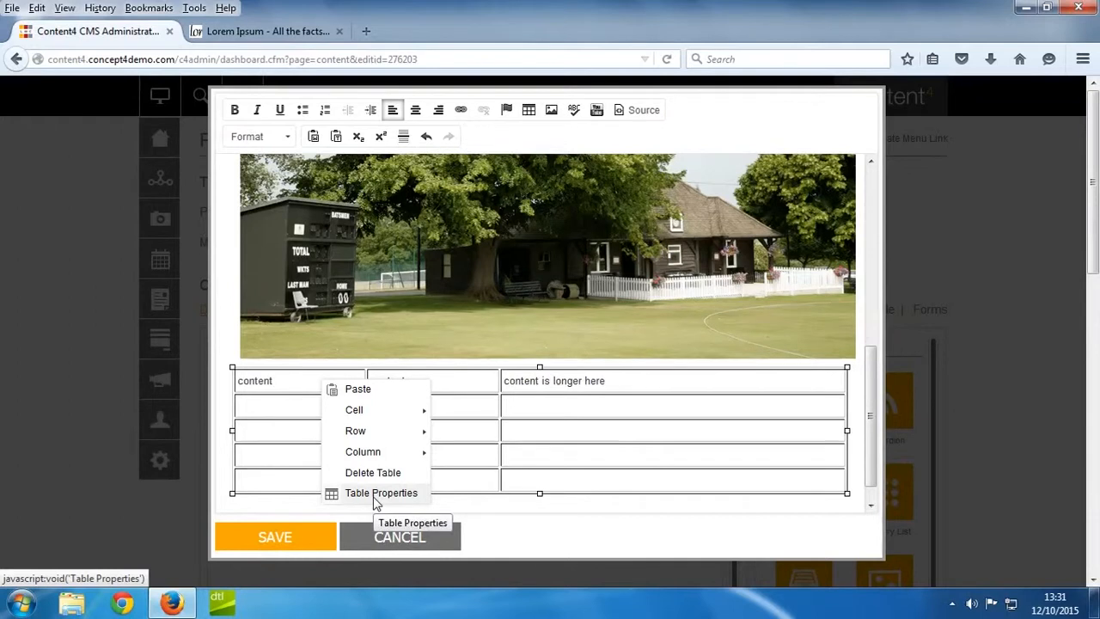
{"action": "left_click", "coordinate": [376, 494]}
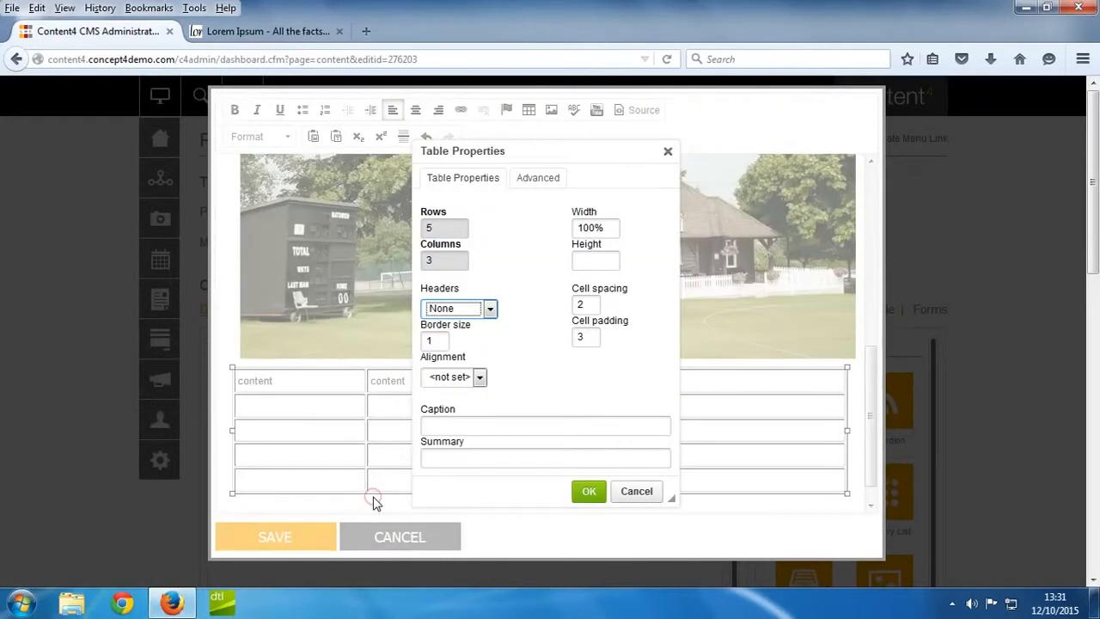
{"action": "double_click", "coordinate": [438, 341]}
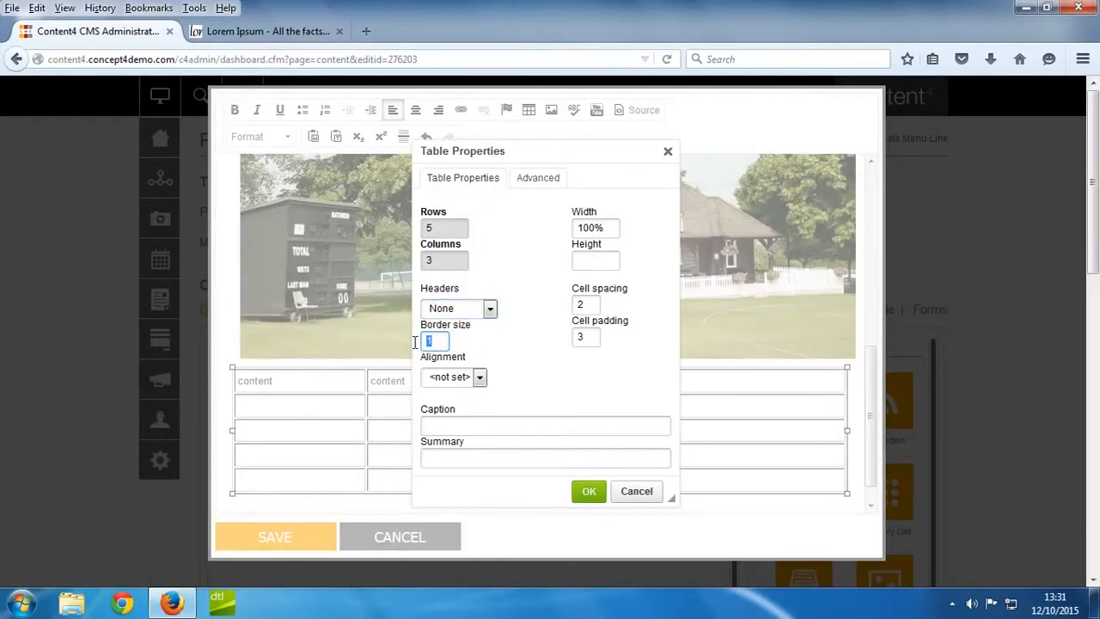
{"action": "type", "text": "0"}
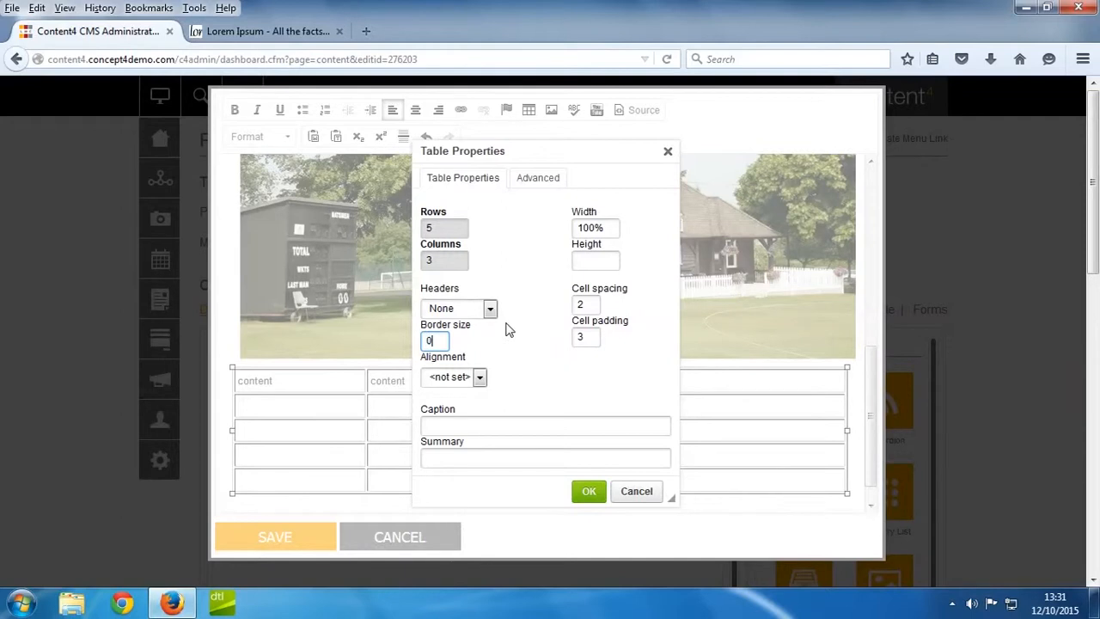
{"action": "left_click", "coordinate": [598, 496]}
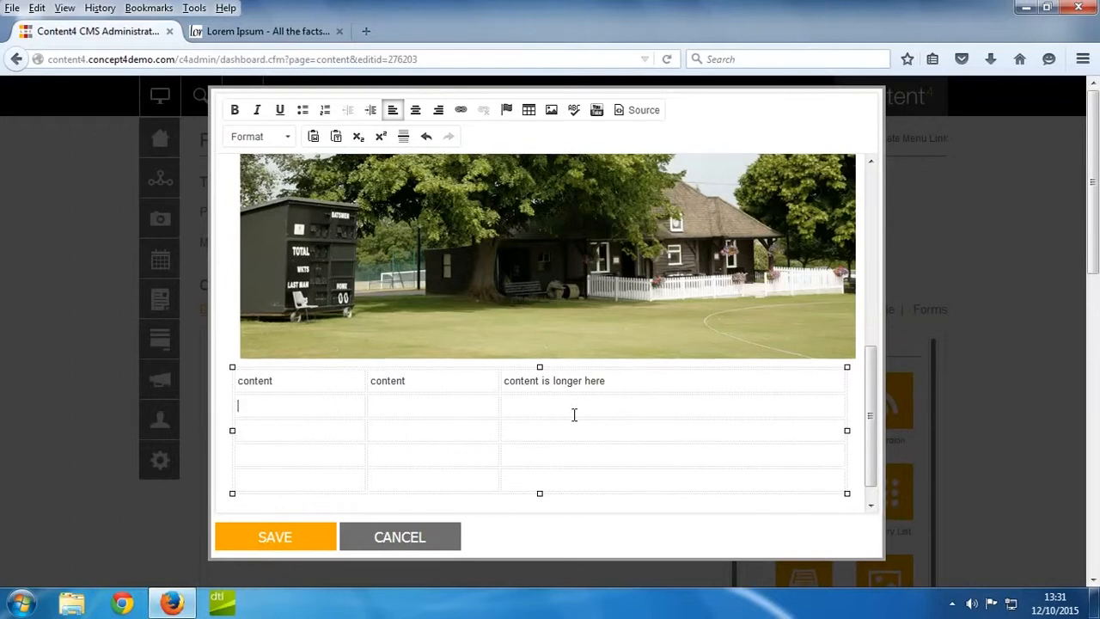
Set the table's first cell to a width of 40 percent and a background colour of #dddddd in its cell properties.
{"action": "right_click", "coordinate": [316, 381]}
{"action": "mouse_move", "coordinate": [418, 415]}
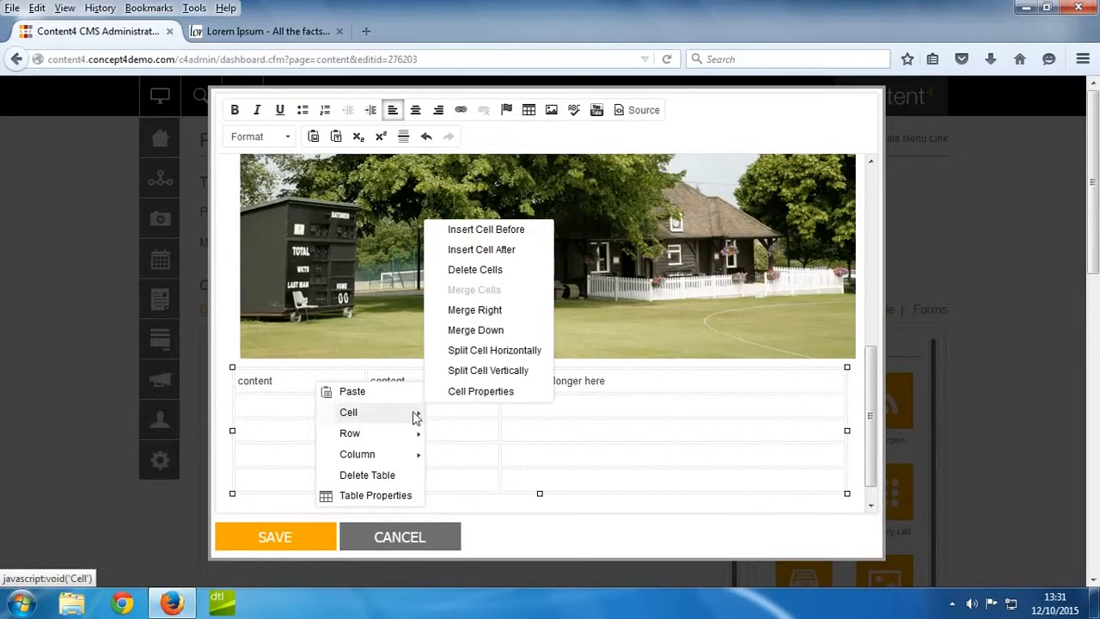
{"action": "left_click", "coordinate": [437, 397]}
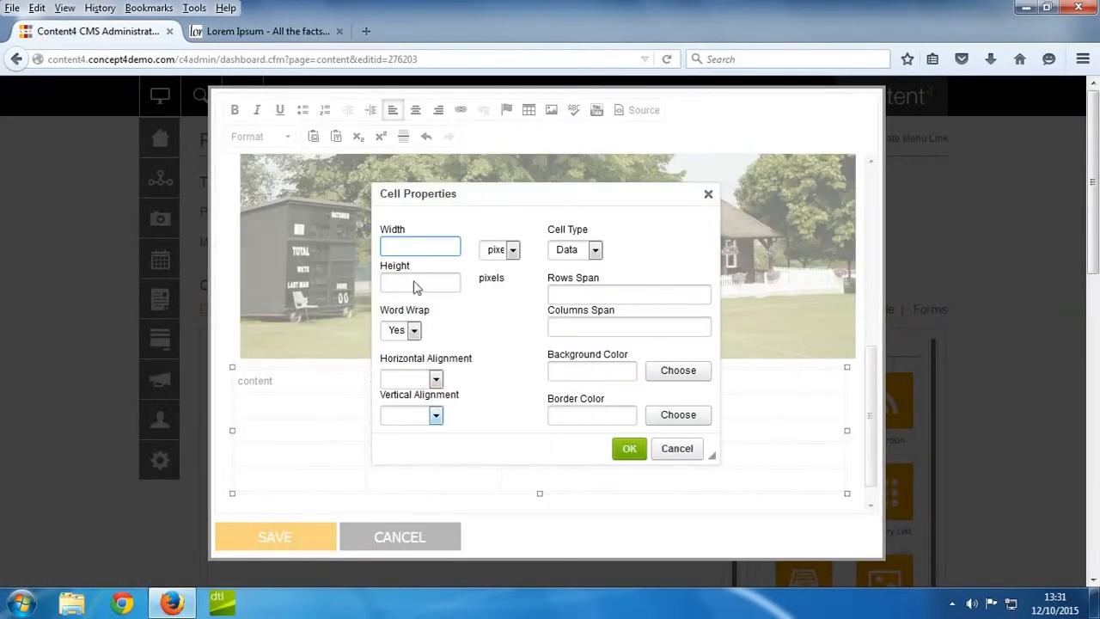
{"action": "type", "text": "40"}
{"action": "left_click", "coordinate": [497, 249]}
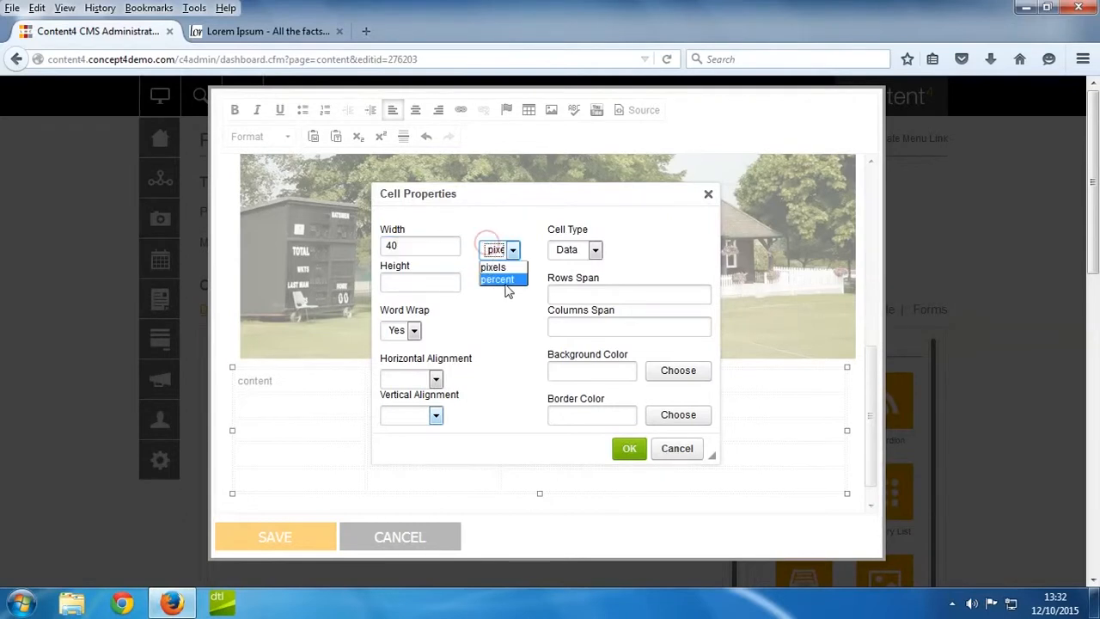
{"action": "left_click", "coordinate": [506, 280]}
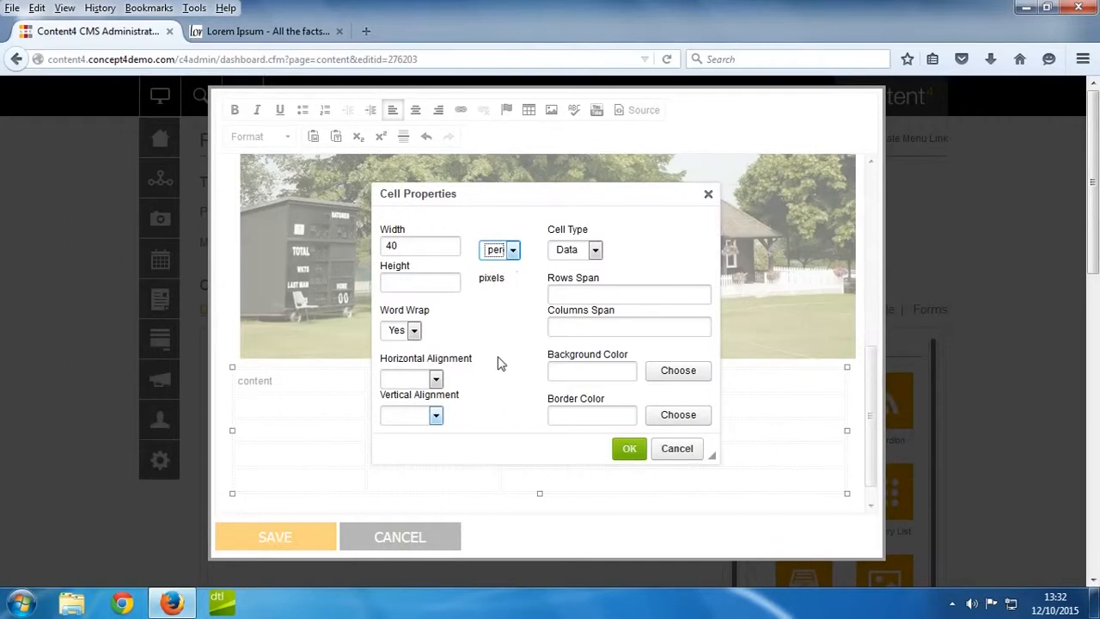
{"action": "left_click", "coordinate": [666, 374]}
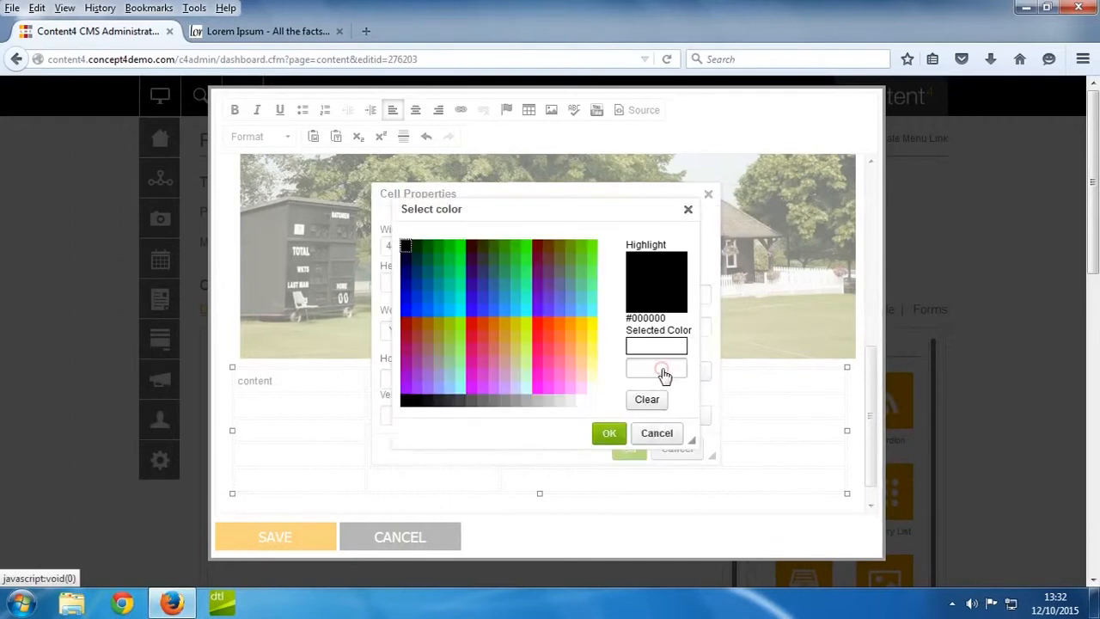
{"action": "left_click", "coordinate": [560, 401]}
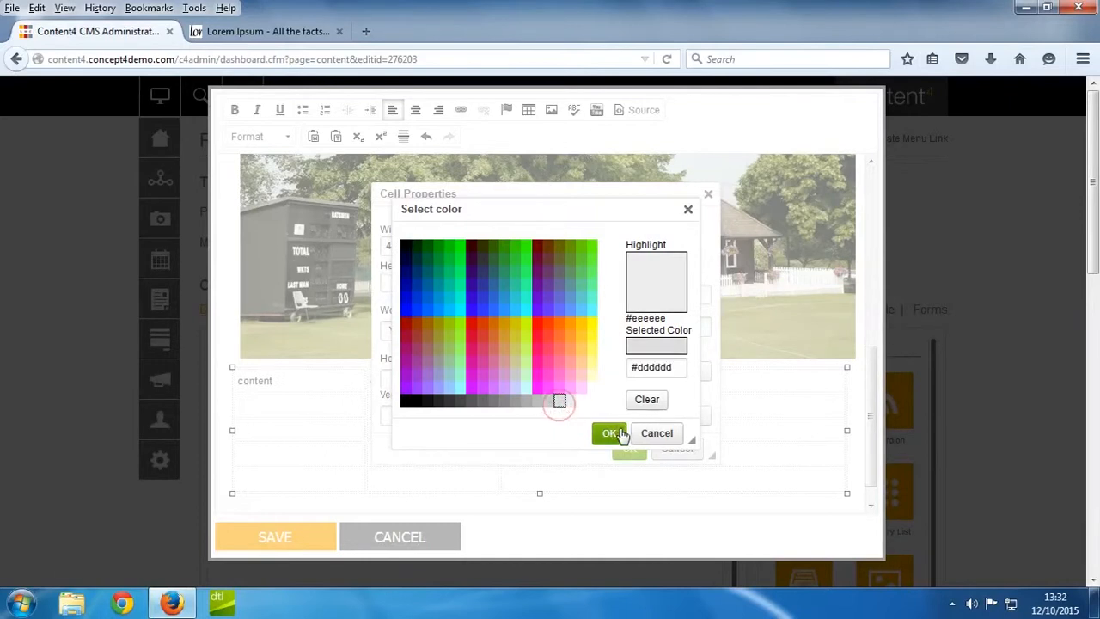
{"action": "left_click", "coordinate": [609, 433]}
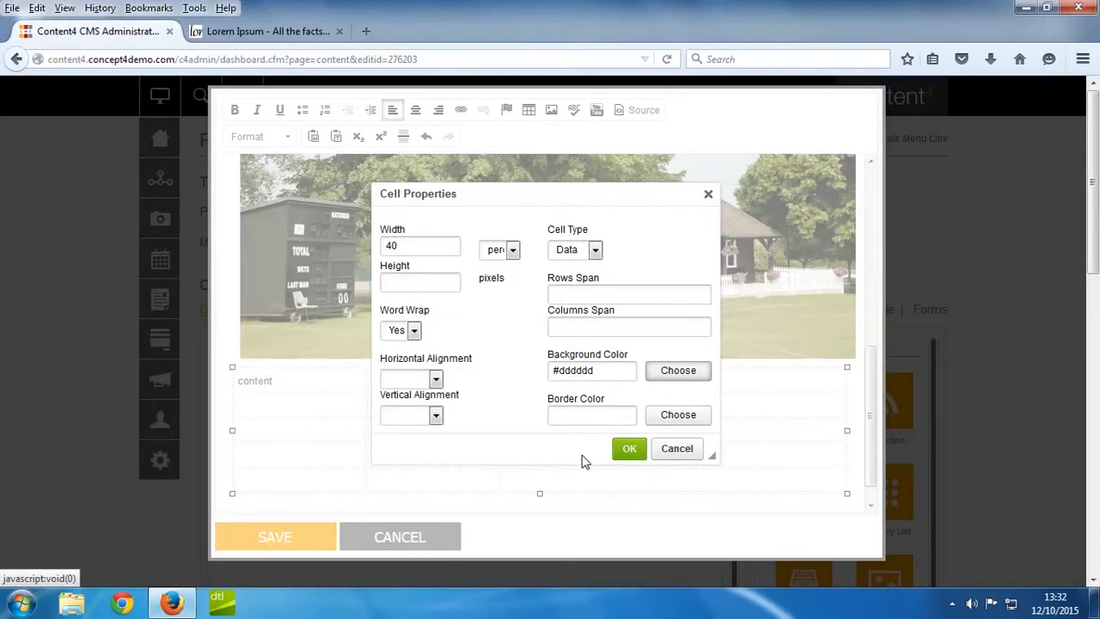
{"action": "left_click", "coordinate": [629, 449]}
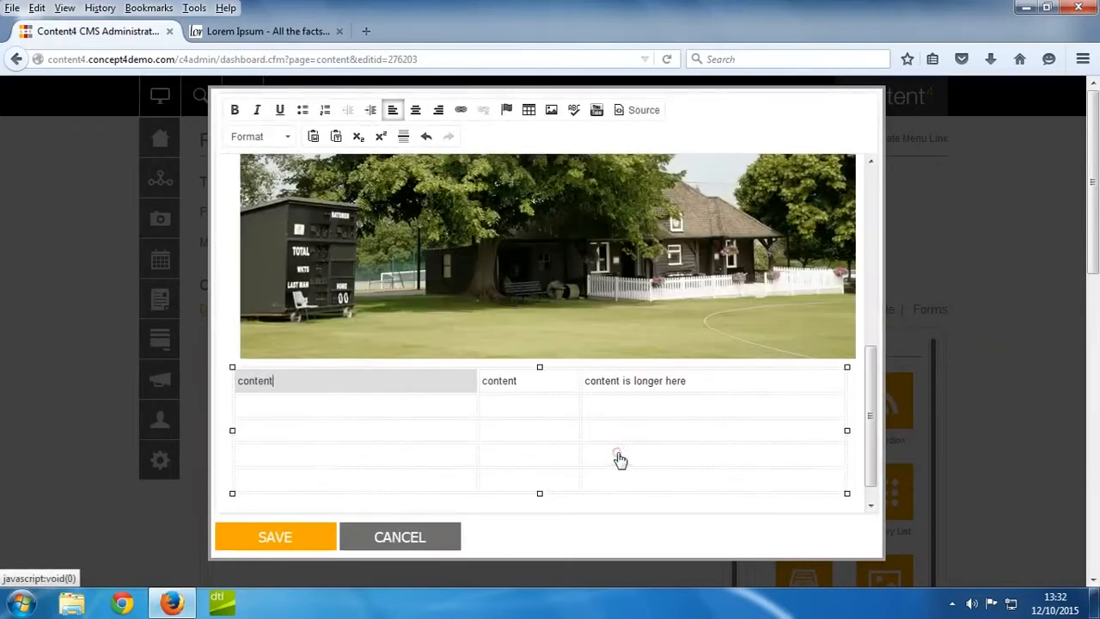
Select all the table's cells and apply the light grey background colour #dddddd to them in the cell properties.
{"action": "left_click_drag", "start_coordinate": [229, 378], "coordinate": [710, 514]}
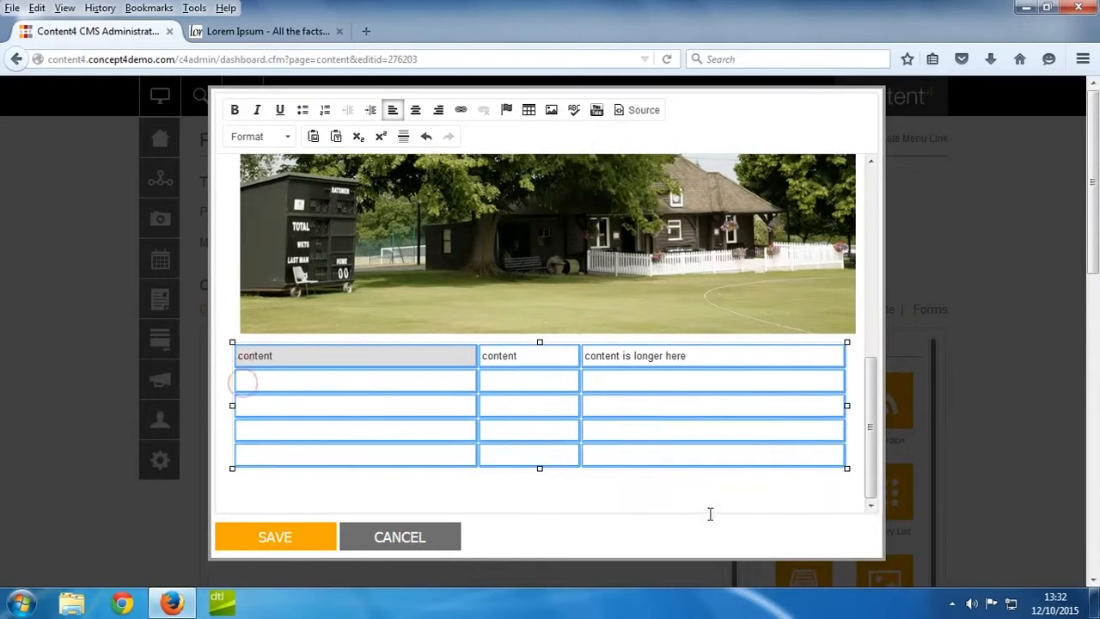
{"action": "right_click", "coordinate": [716, 418]}
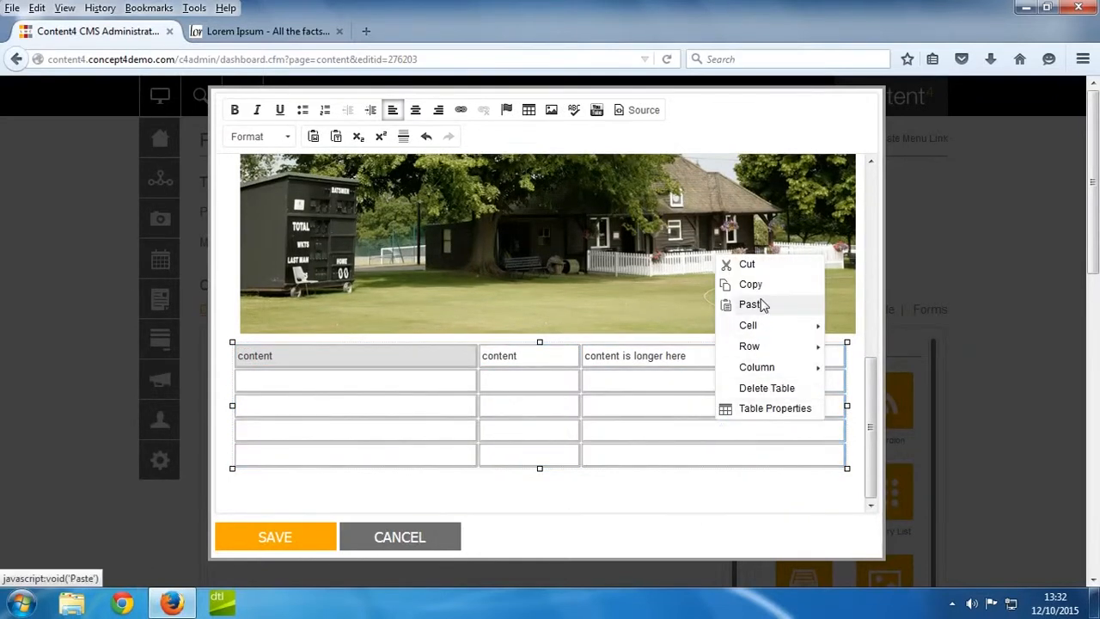
{"action": "mouse_move", "coordinate": [771, 327]}
{"action": "left_click", "coordinate": [766, 490]}
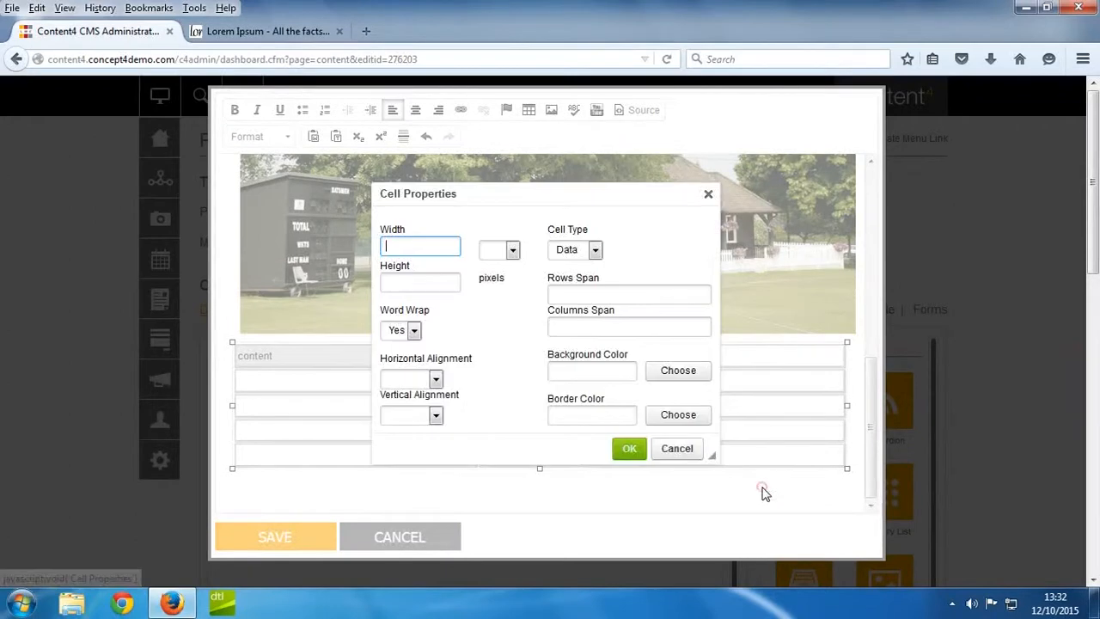
{"action": "left_click", "coordinate": [678, 374]}
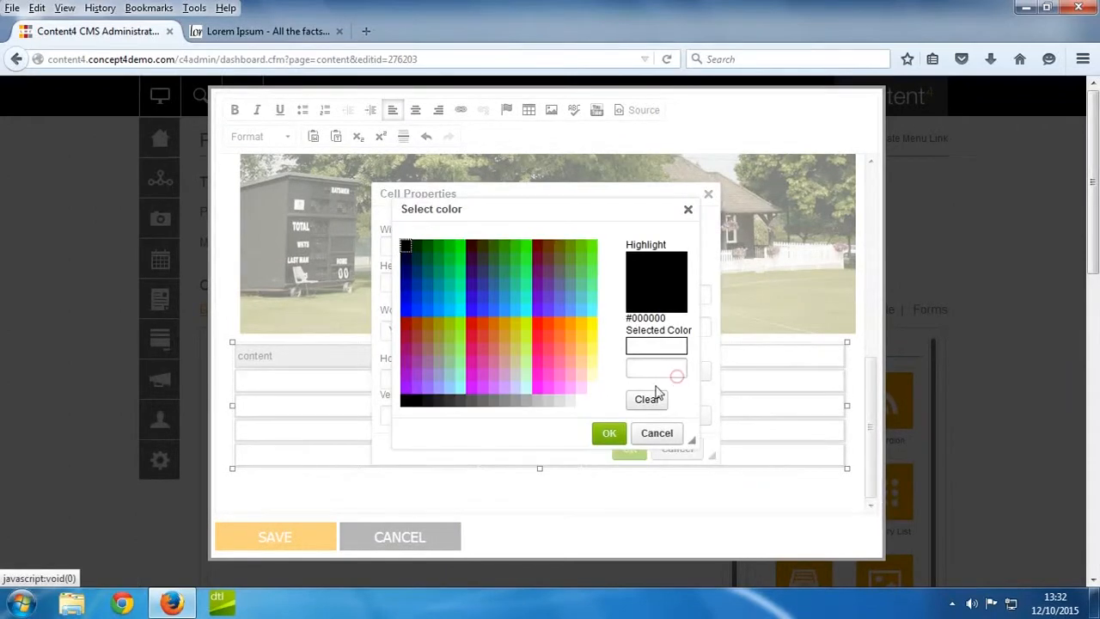
{"action": "left_click", "coordinate": [561, 401]}
{"action": "left_click", "coordinate": [611, 435]}
{"action": "left_click", "coordinate": [630, 448]}
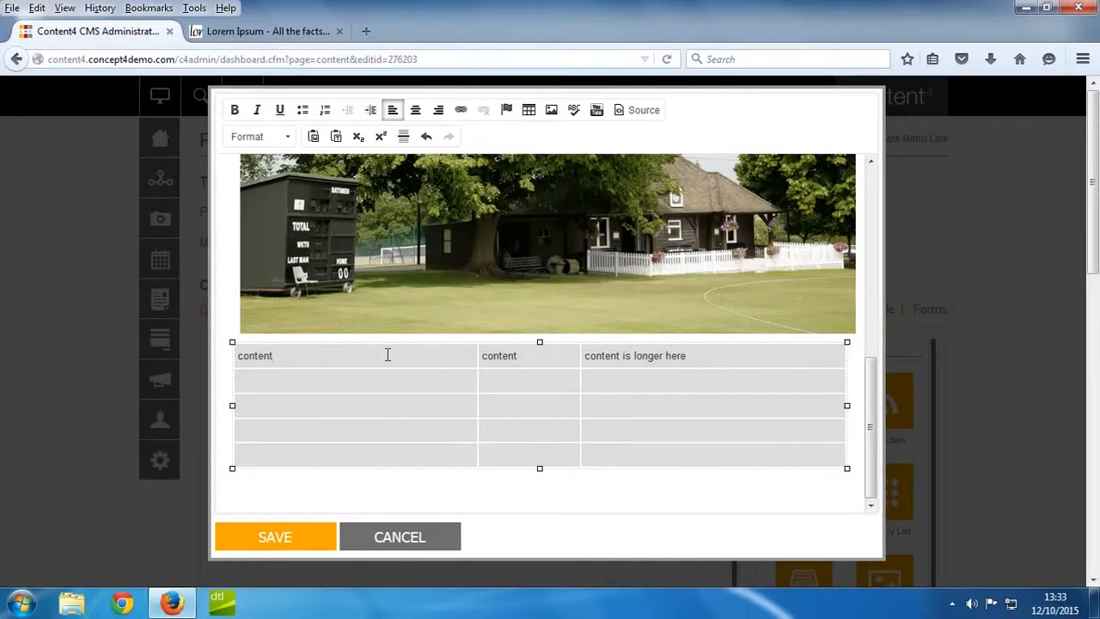
Save the edited content component and go to the page's Publish section.
{"action": "left_click", "coordinate": [269, 538]}
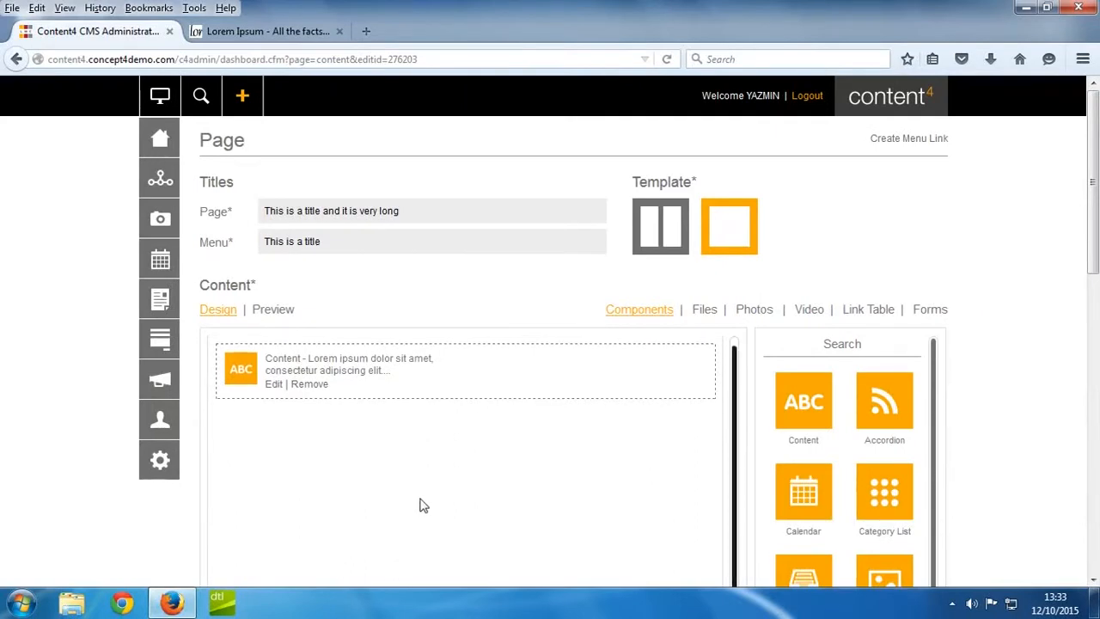
{"action": "scroll", "coordinate": [674, 436], "scroll_direction": "down", "scroll_amount": 2}
{"action": "scroll", "coordinate": [674, 436], "scroll_direction": "down", "scroll_amount": 8}
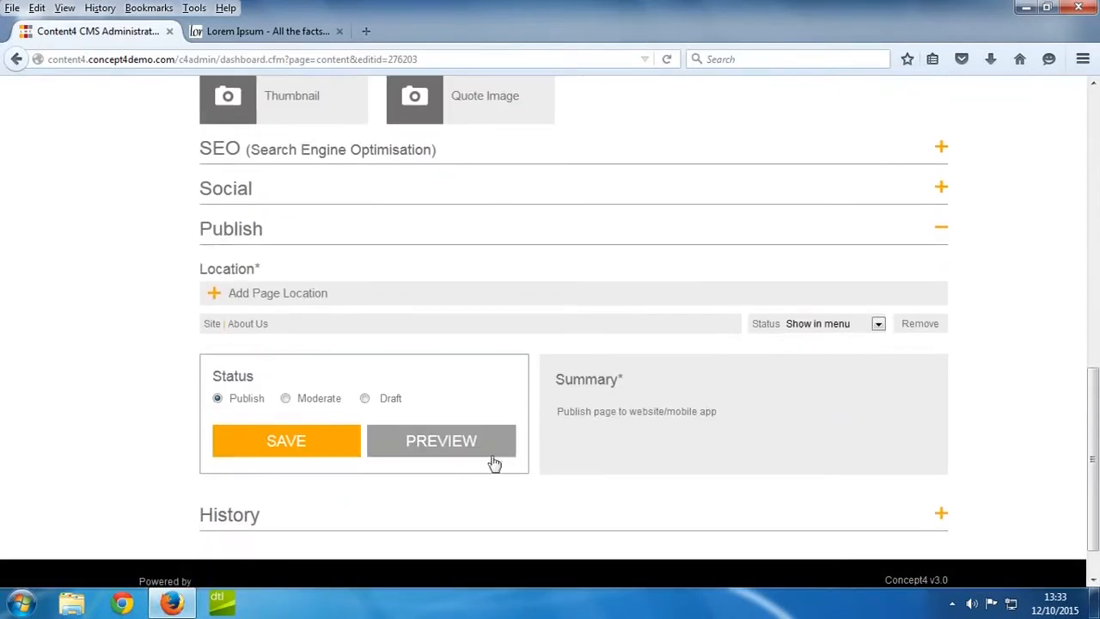